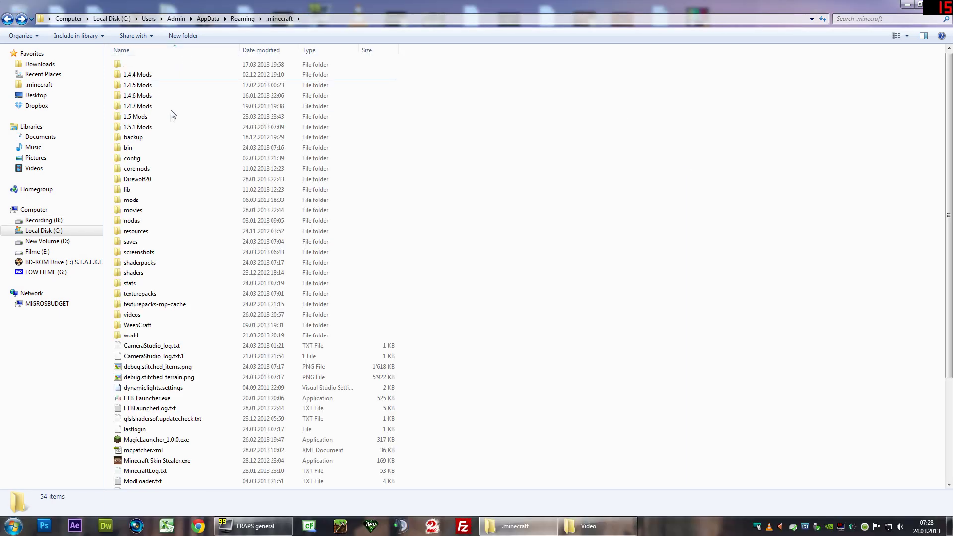
- Open the 1.5.1 Mods folder in .minecraft and select OptiFine_1.5.1_HD_U_A8.zip
click(161, 127)
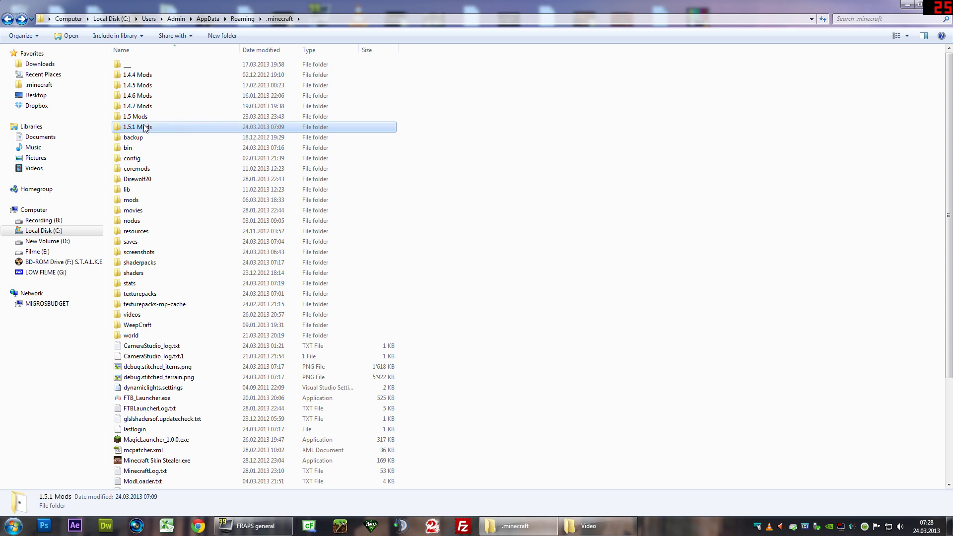
click(143, 119)
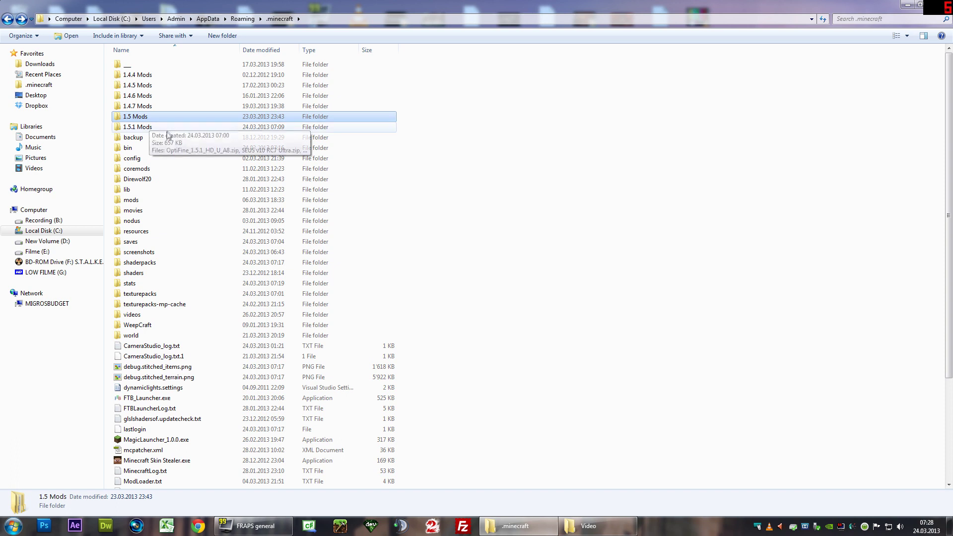
click(166, 130)
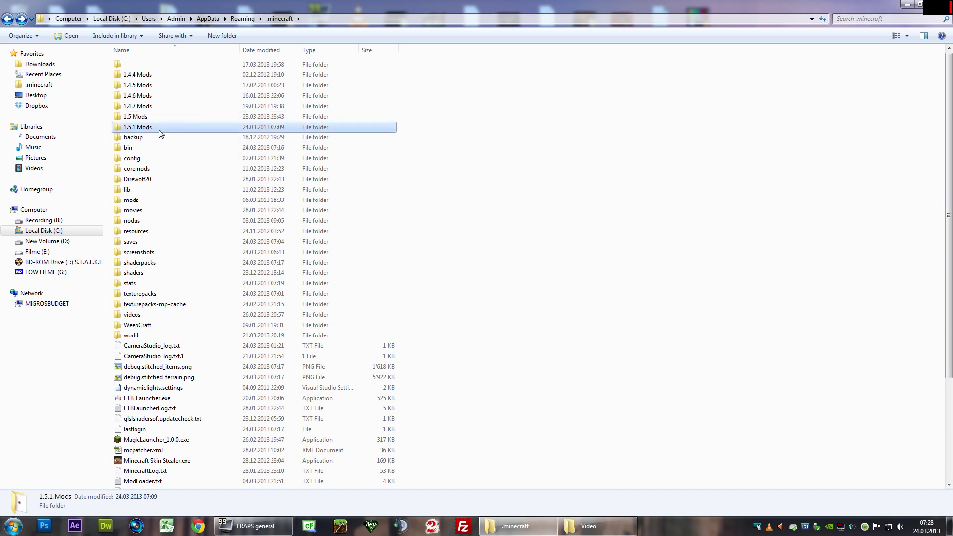
double_click(151, 127)
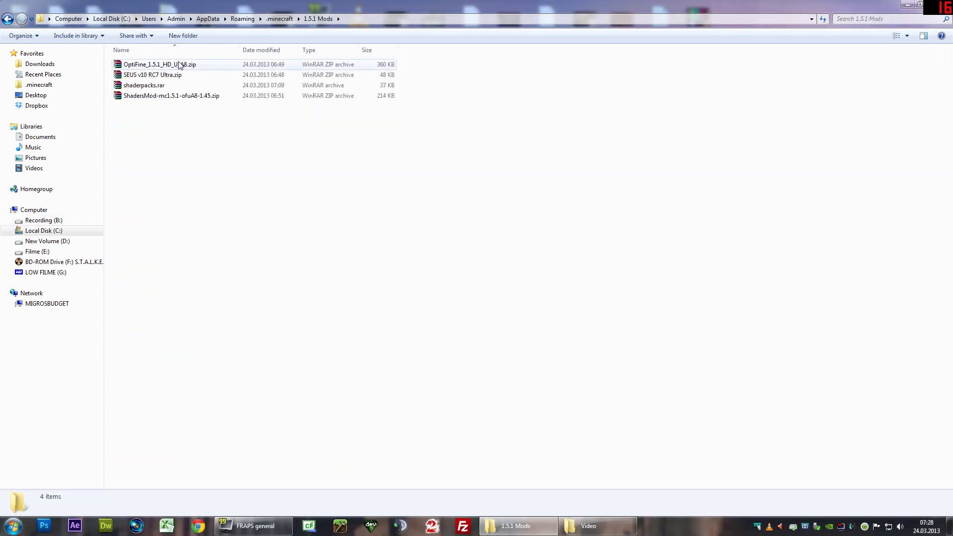
drag(219, 111, 159, 62)
click(168, 127)
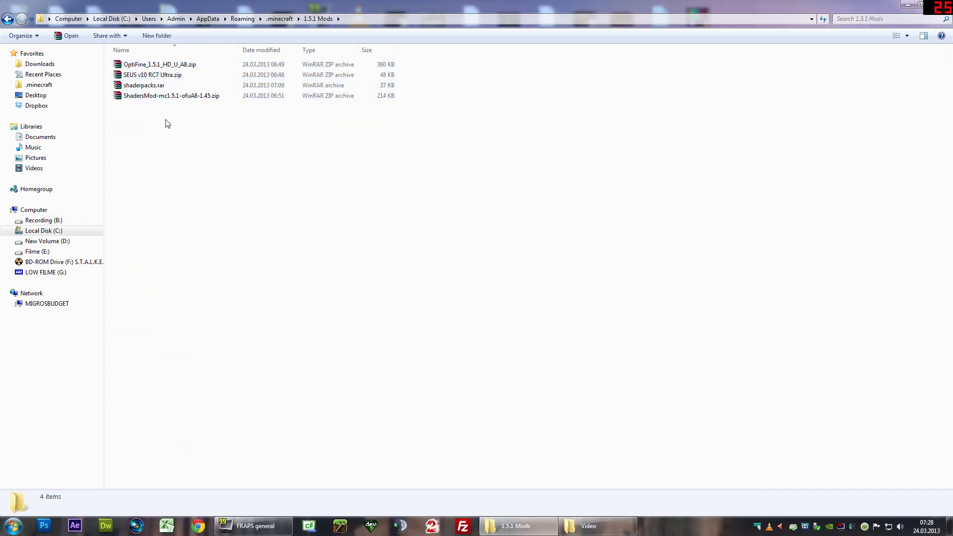
click(172, 68)
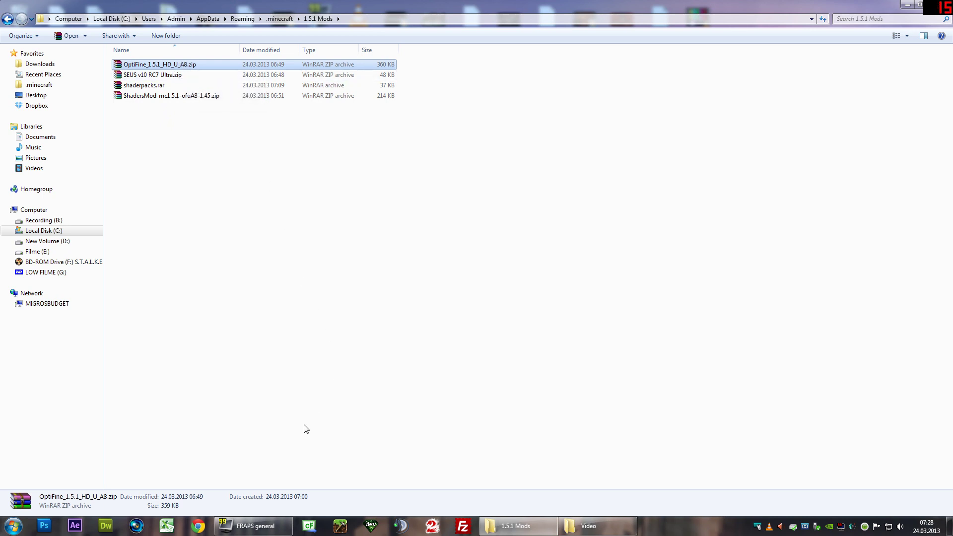
click(199, 527)
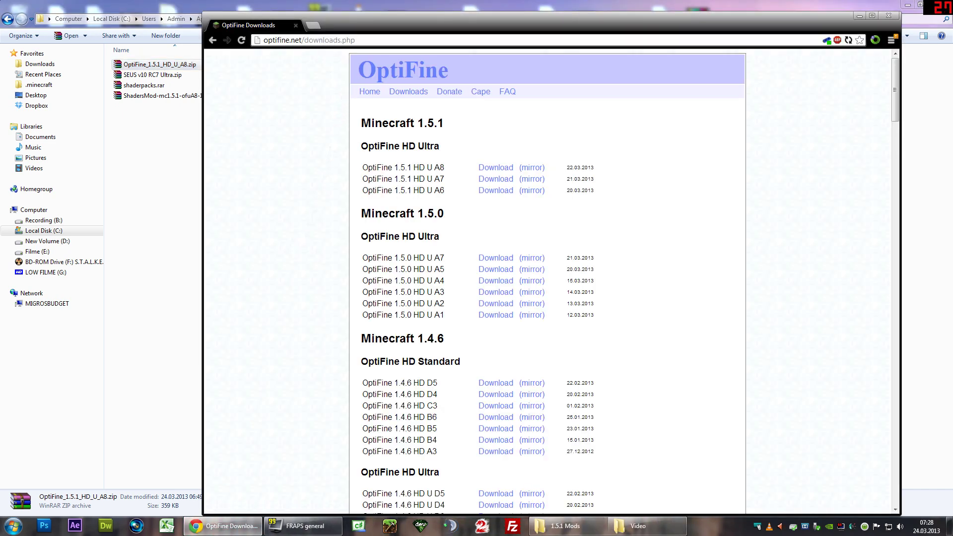
key(ctrl+l)
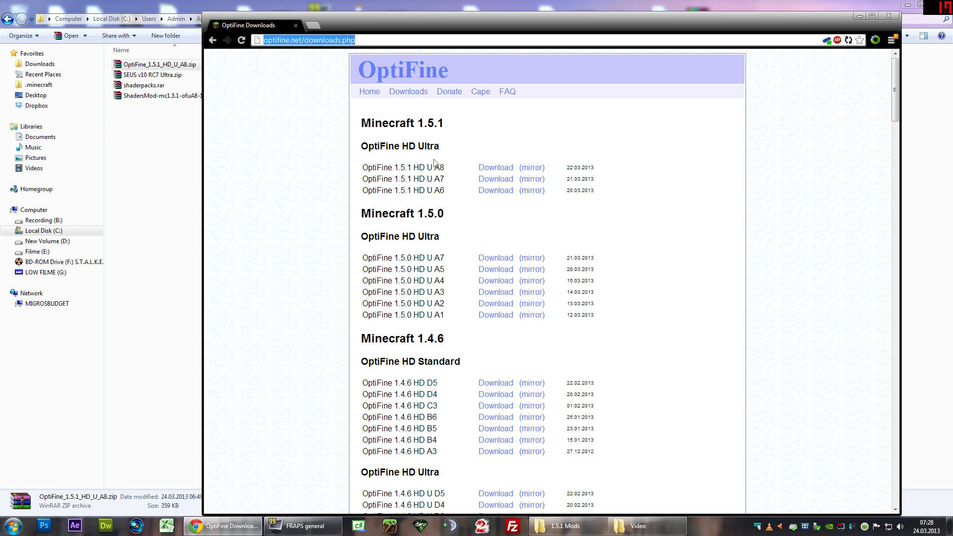
drag(361, 168, 444, 169)
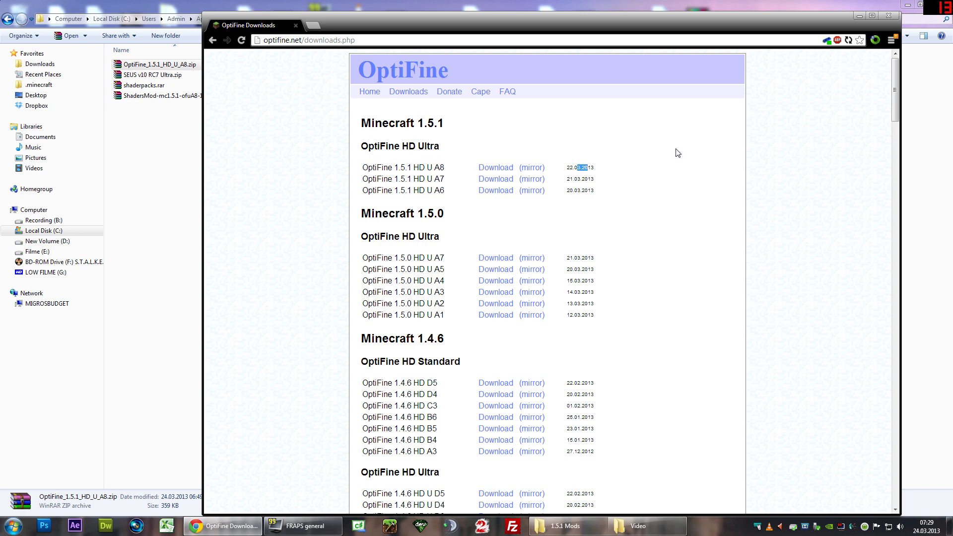
click(889, 15)
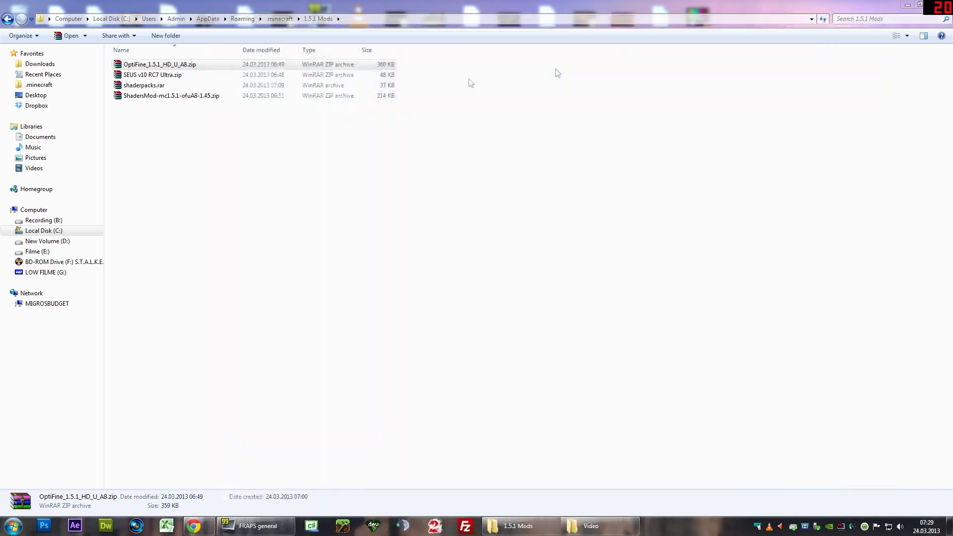
double_click(151, 76)
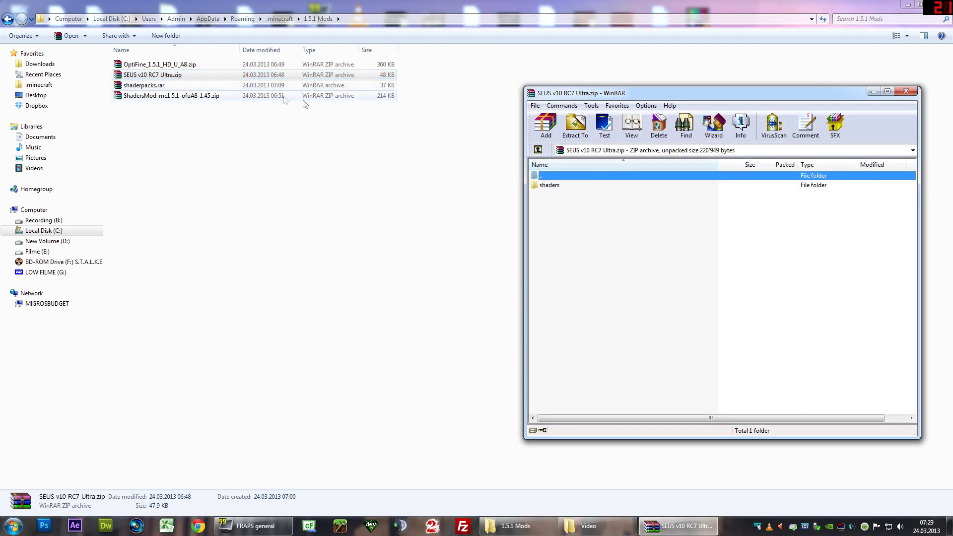
click(645, 183)
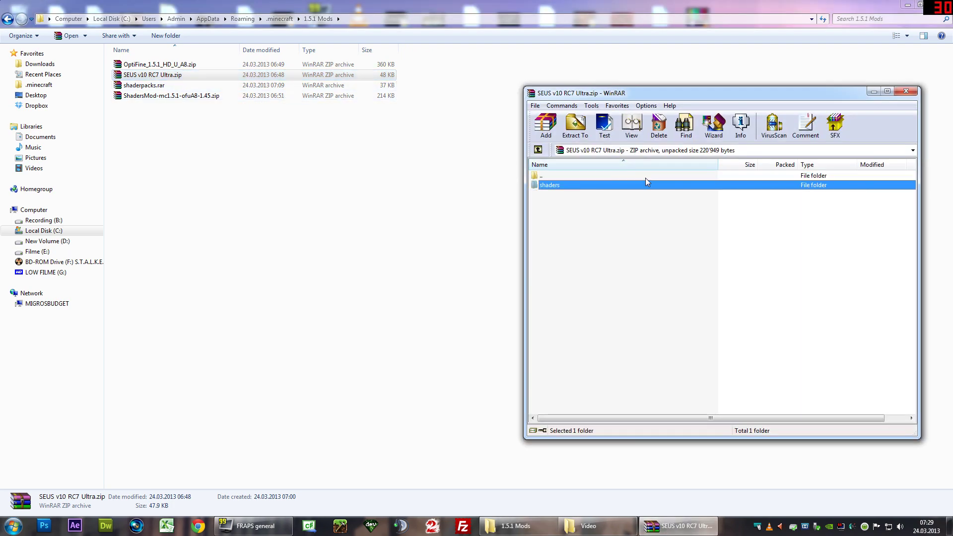
click(906, 90)
double_click(148, 86)
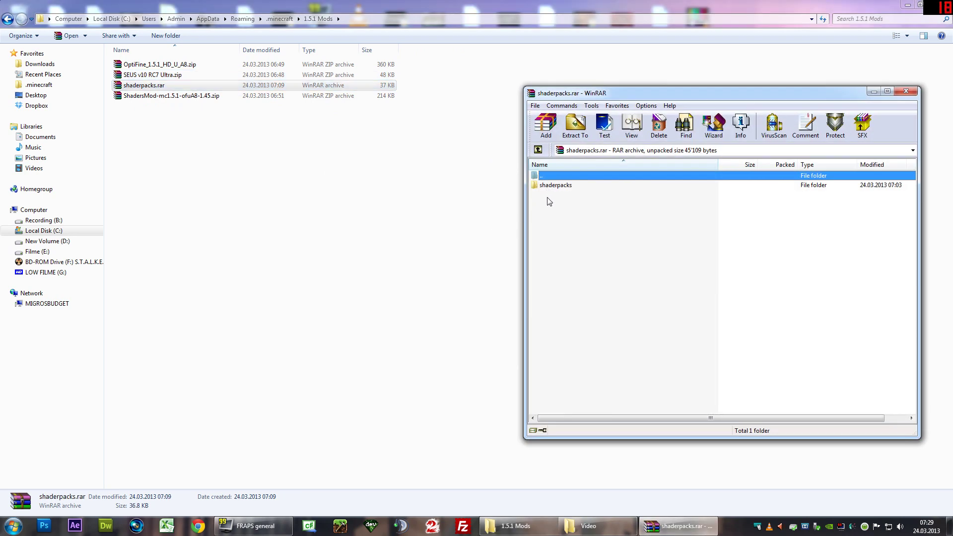
click(906, 91)
click(175, 97)
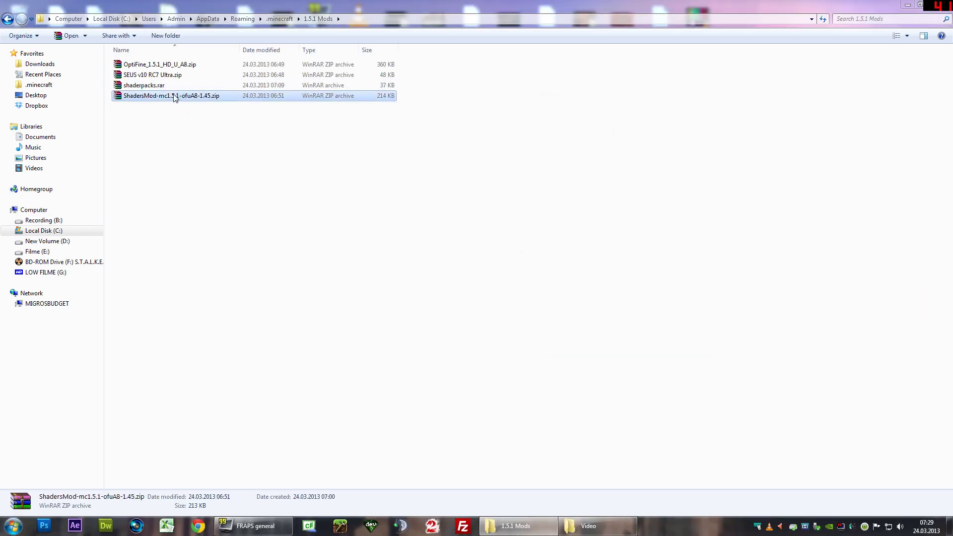
double_click(174, 97)
click(559, 188)
click(564, 223)
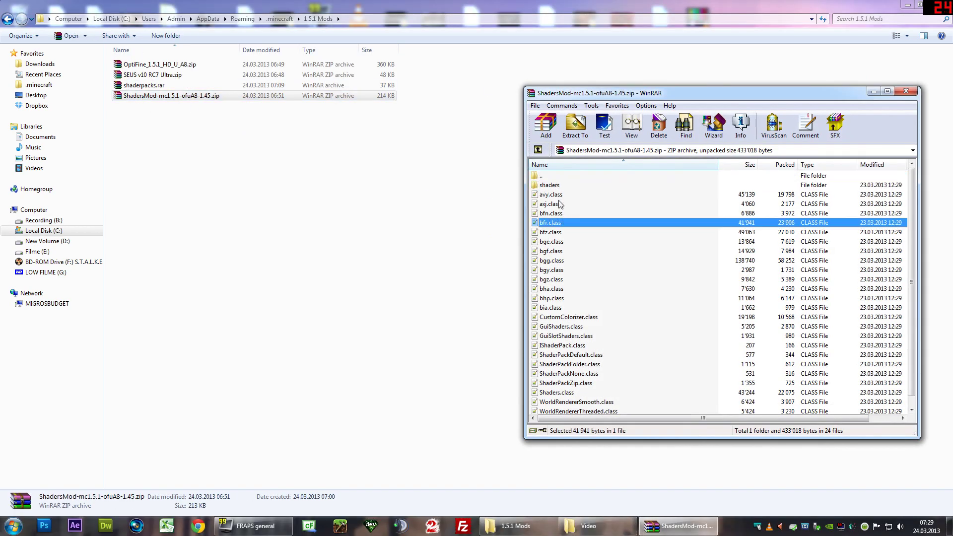
click(561, 194)
click(561, 213)
click(563, 194)
click(566, 202)
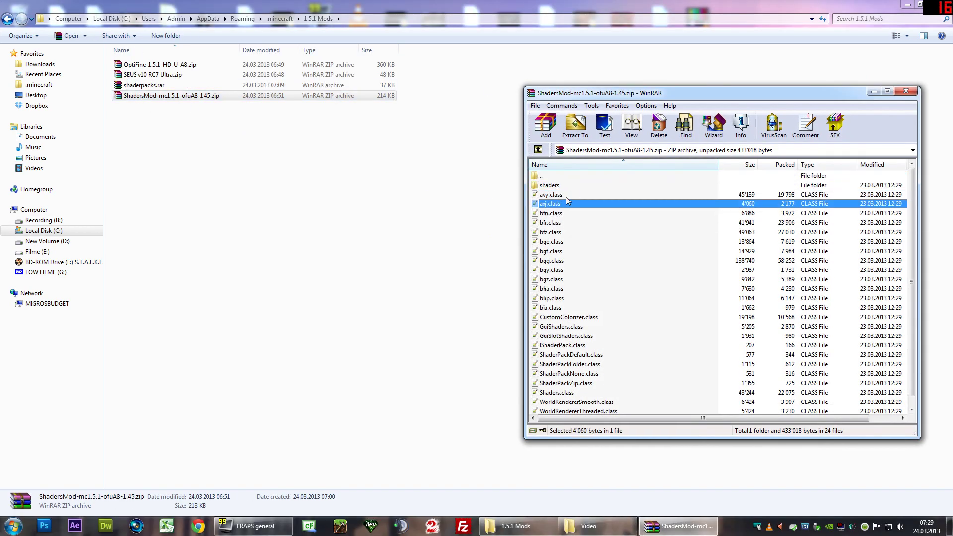
click(560, 185)
click(906, 91)
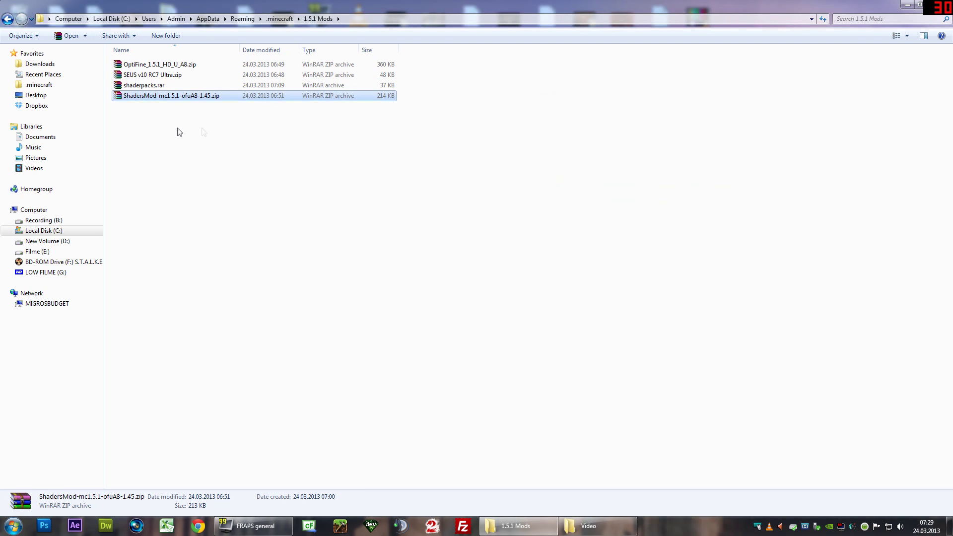
drag(232, 127, 165, 129)
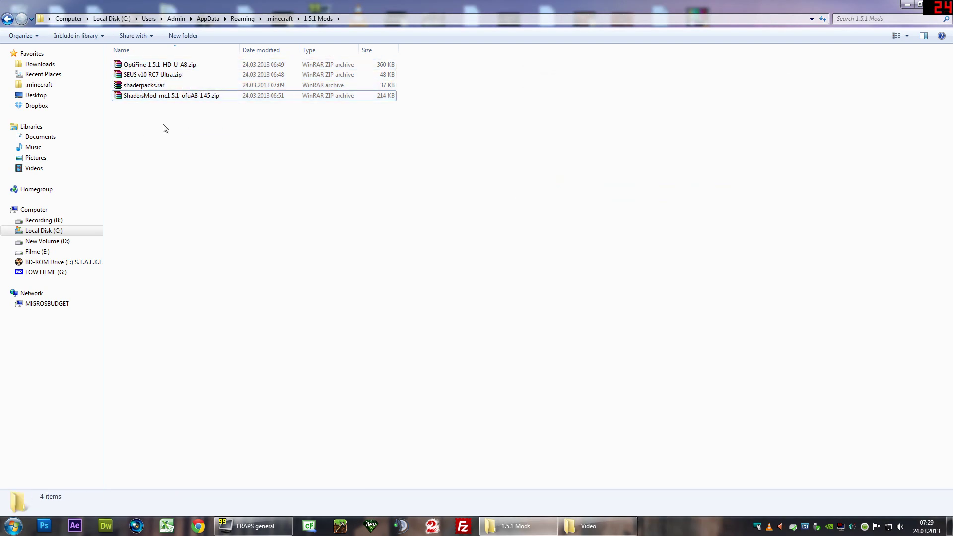
- In the bin folder, send md5s, minecraft.jar and version to the Recycle Bin
key(BackSpace)
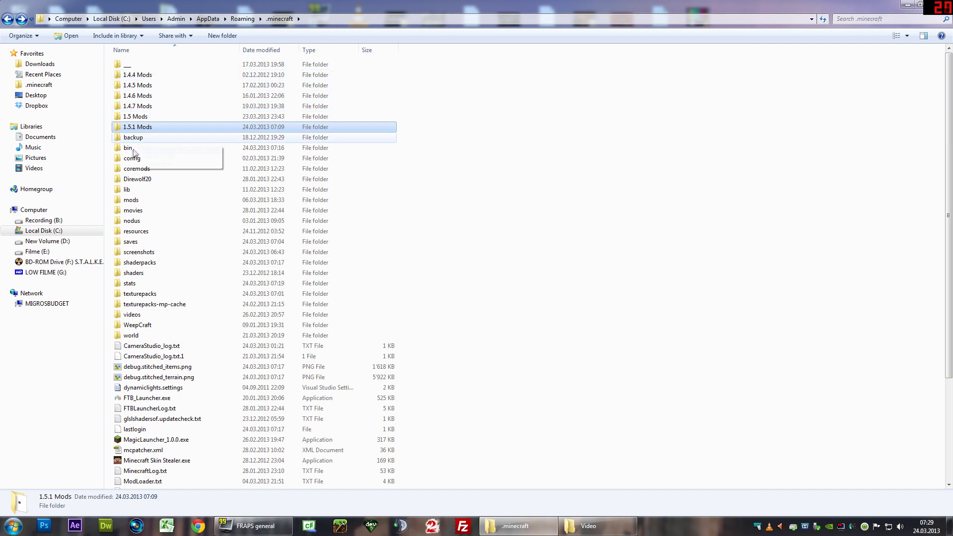
key(Return)
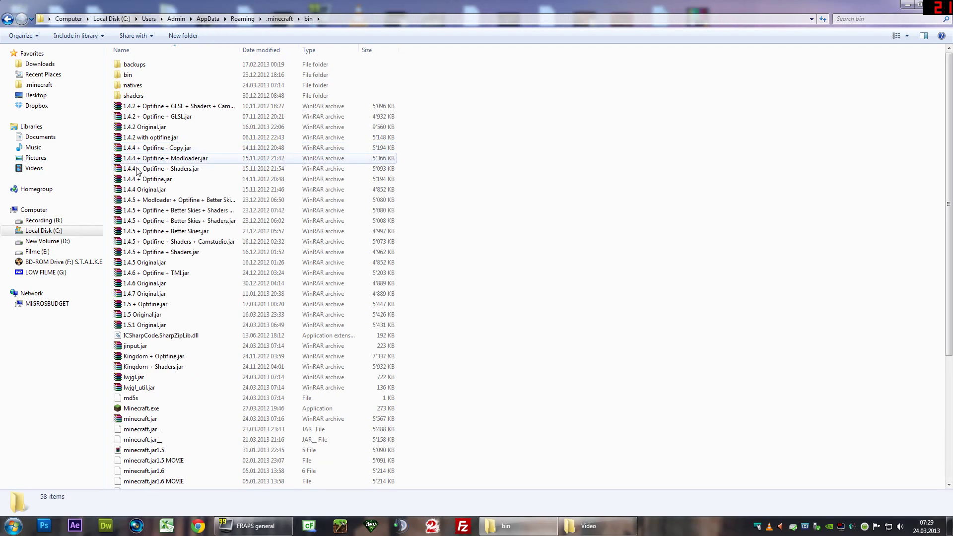
click(160, 420)
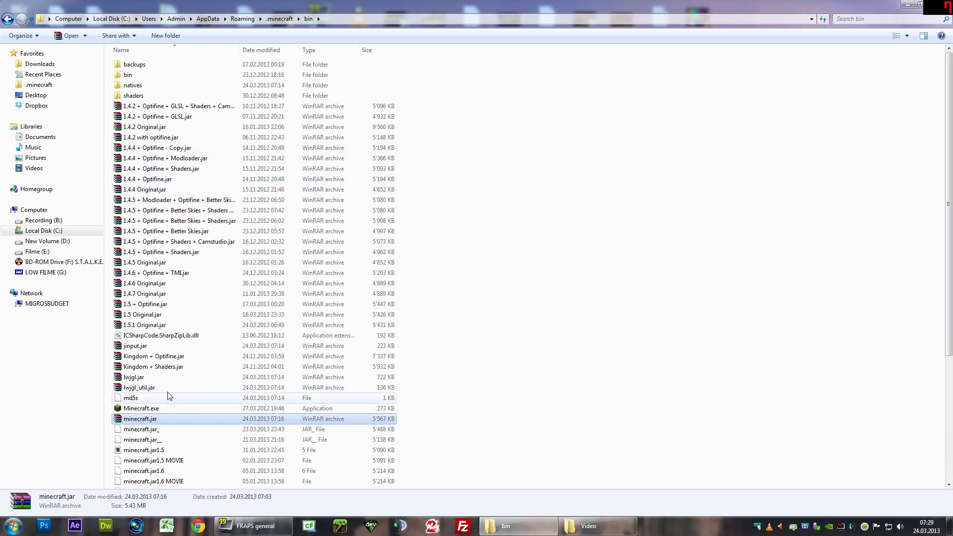
scroll(167, 383, down, 6)
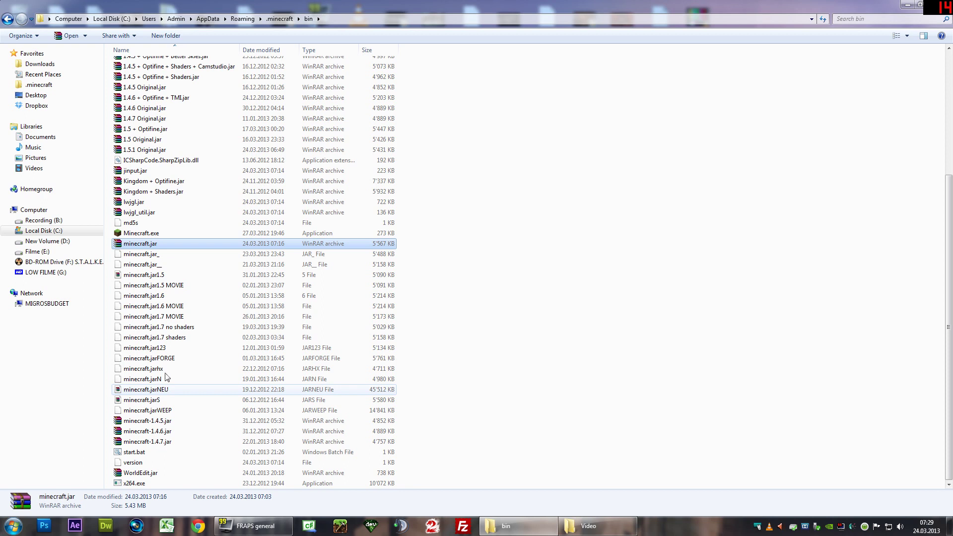
click(145, 223)
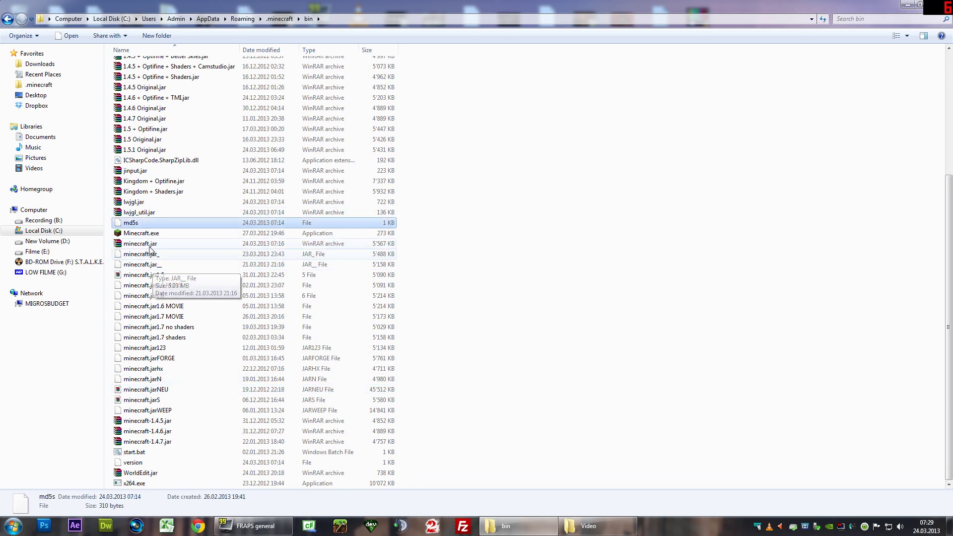
ctrl+click(149, 245)
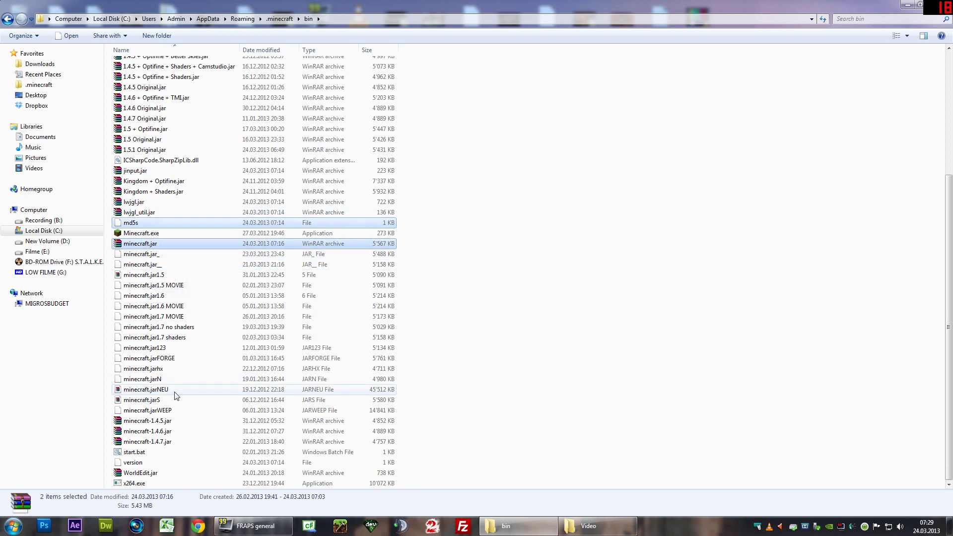
ctrl+click(149, 463)
key(Delete)
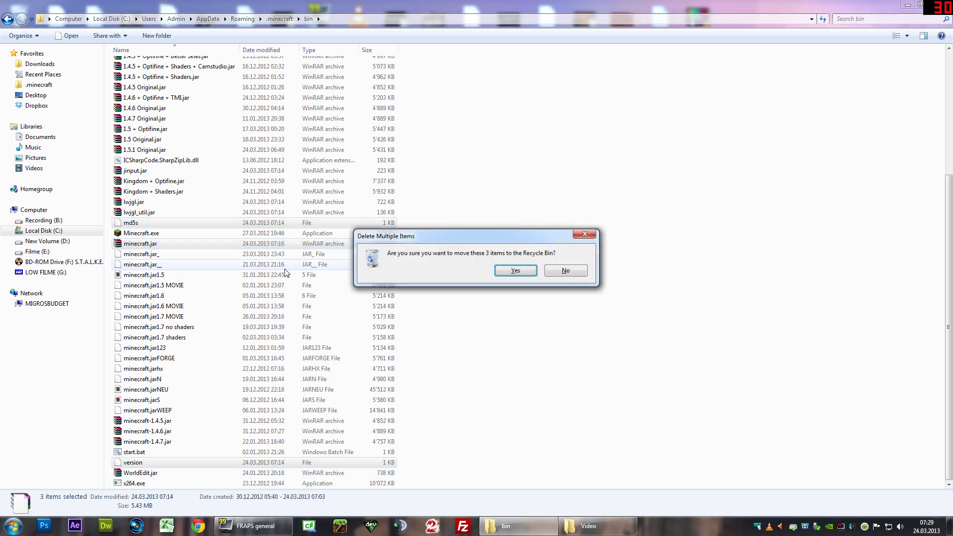
key(Return)
- Launch Minecraft, log in to download fresh 1.5.1 files, and load a singleplayer world
double_click(144, 255)
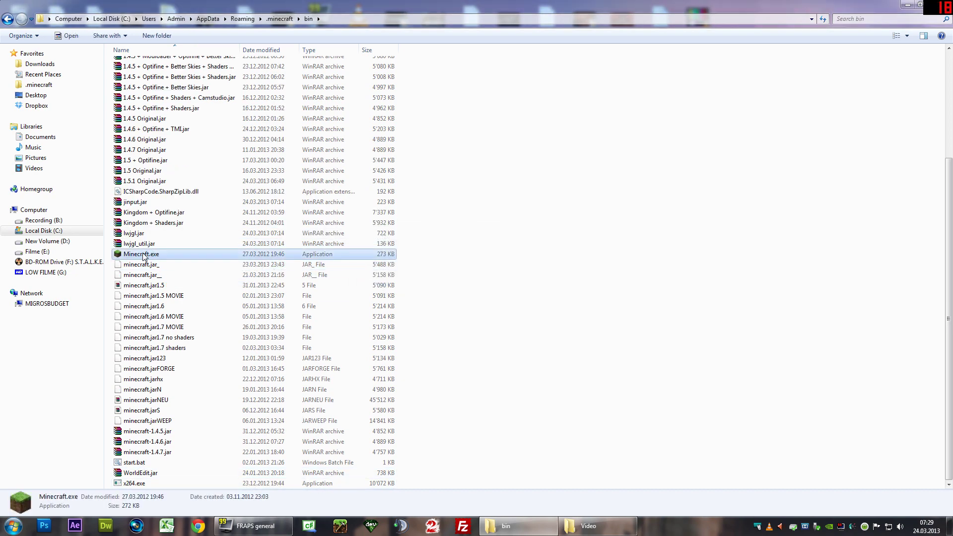
click(665, 359)
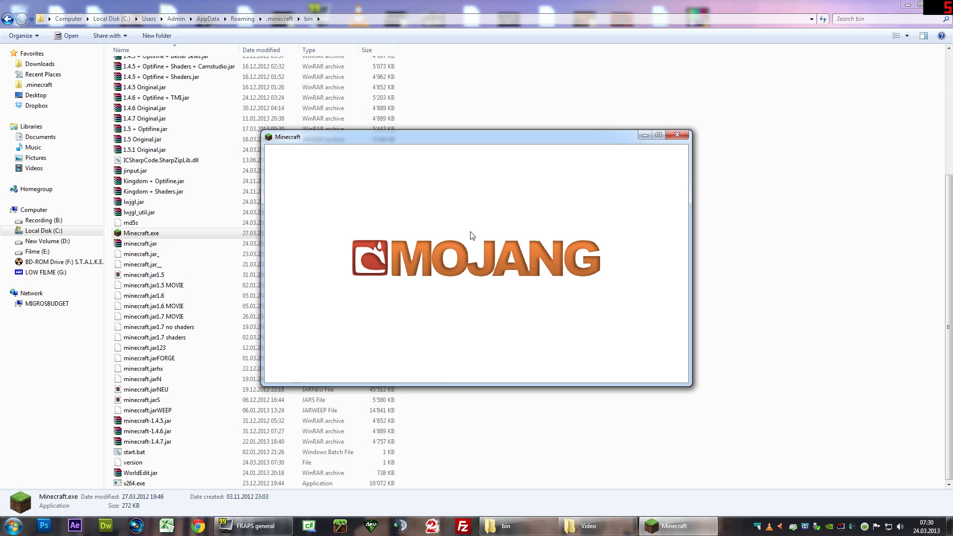
click(470, 257)
double_click(472, 201)
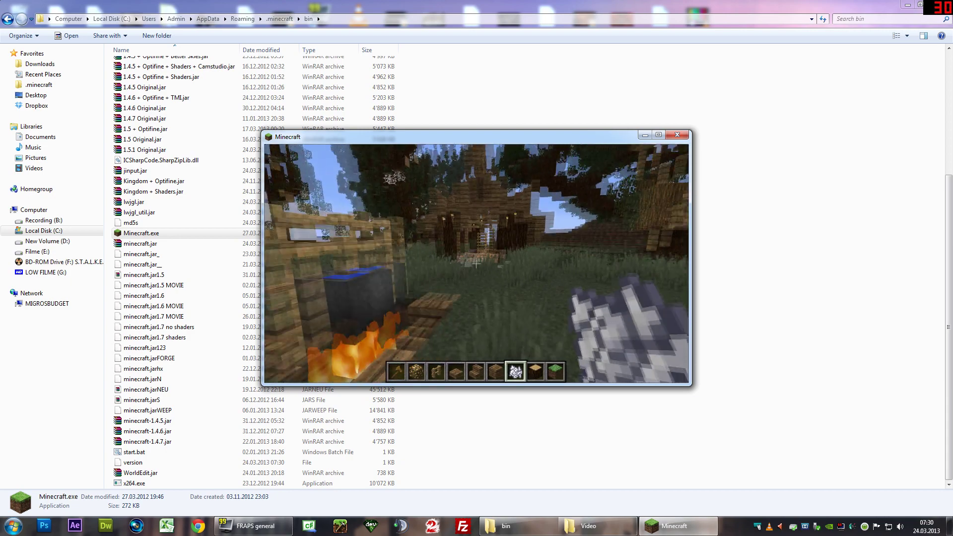
- Walk briefly, save and quit, close Minecraft, and select the new minecraft.jar
key(w)
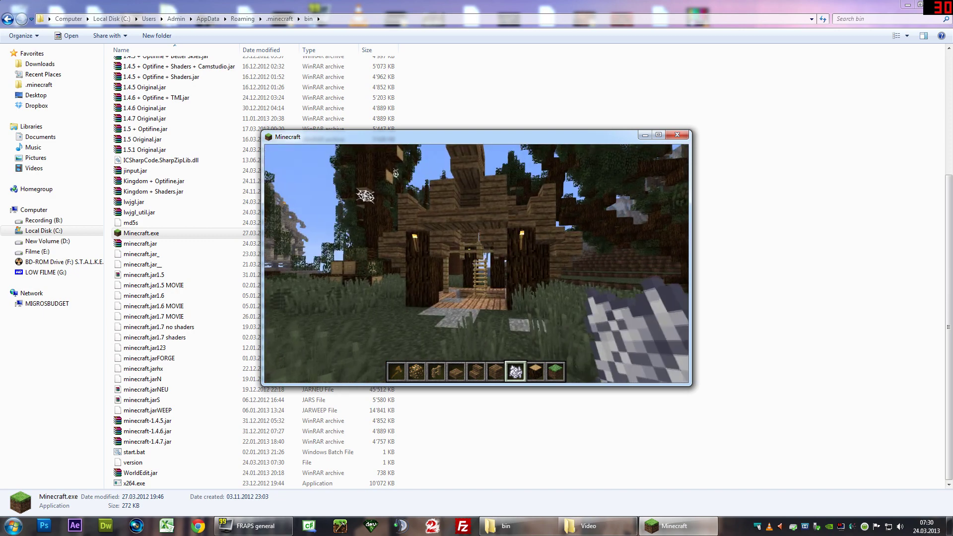
key(Escape)
click(476, 317)
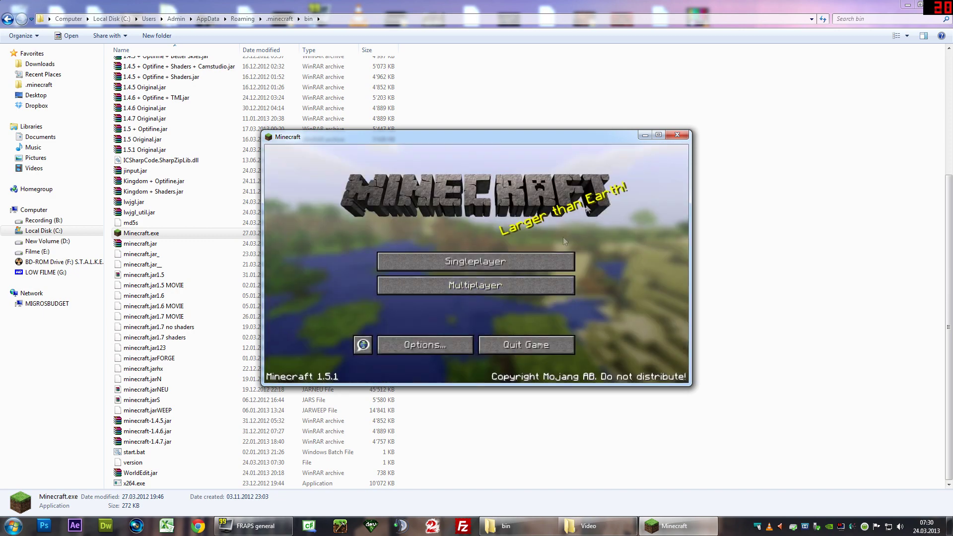
click(678, 136)
click(402, 229)
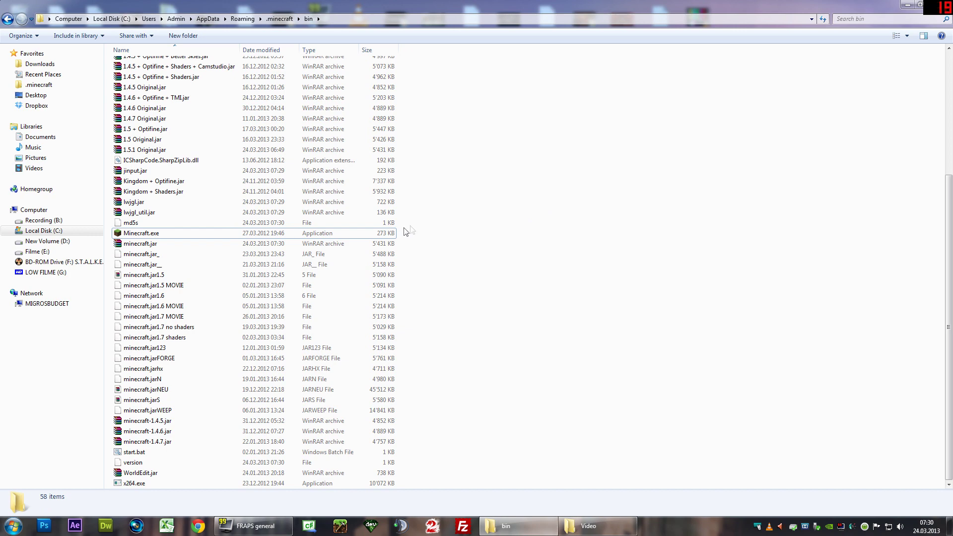
click(140, 245)
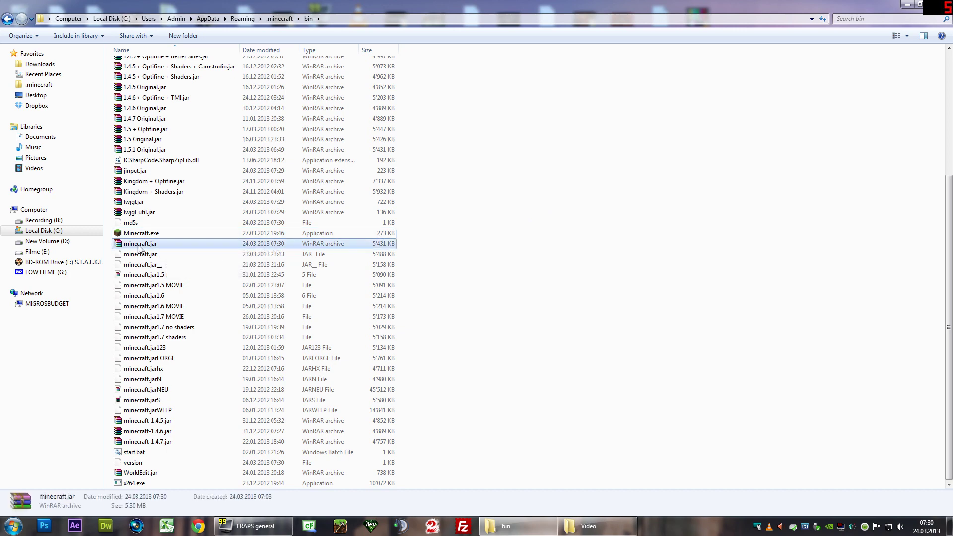
- Open minecraft.jar in WinRAR and delete its META-INF folder
double_click(158, 245)
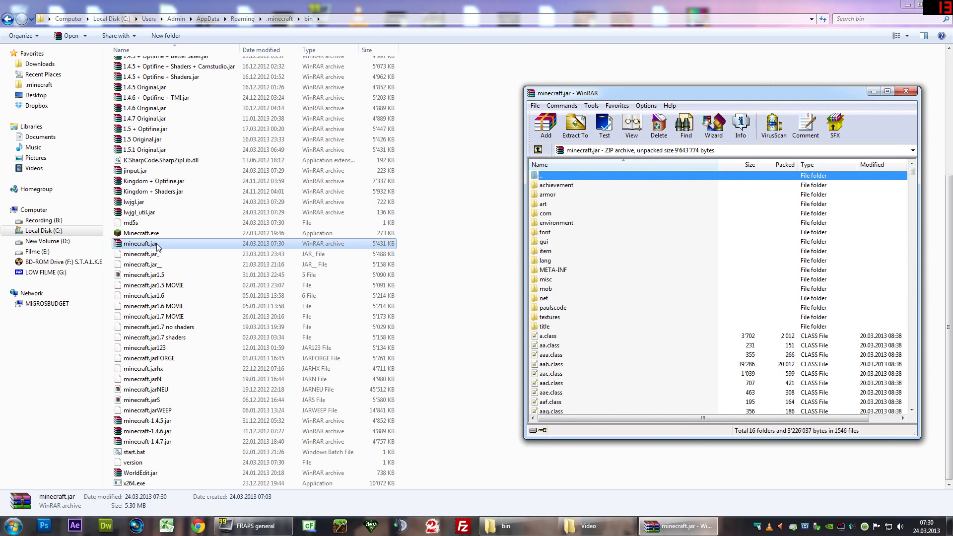
click(561, 271)
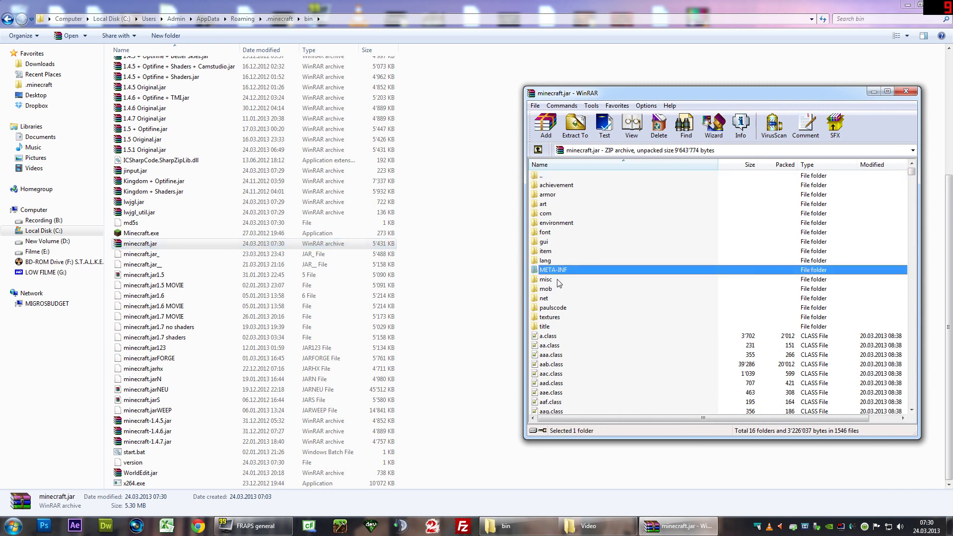
key(Delete)
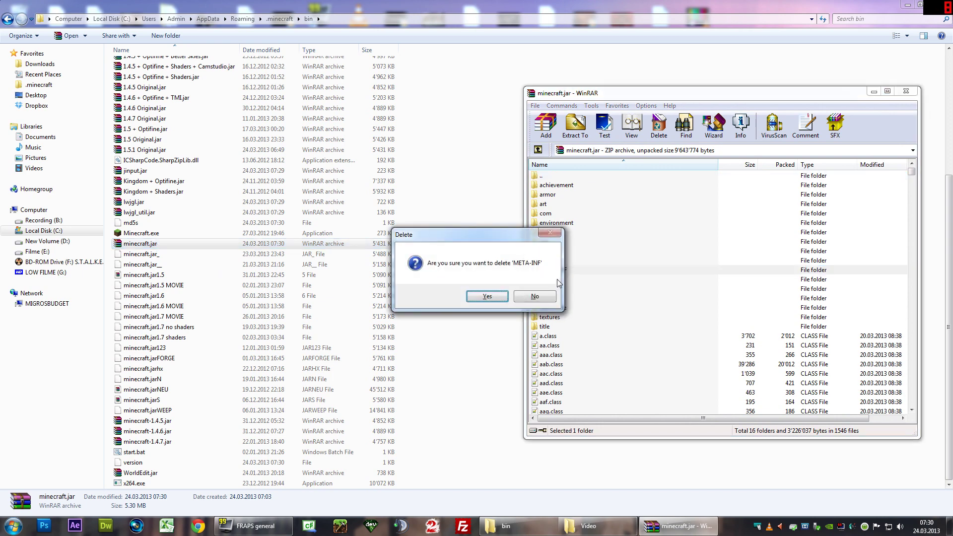
key(Return)
click(448, 130)
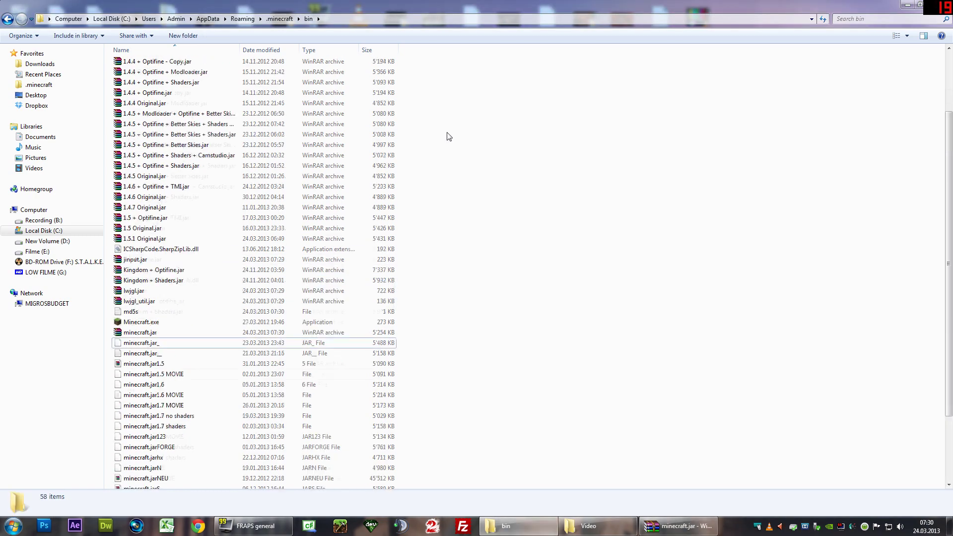
- Open OptiFine_1.5.1_HD_U_A8.zip from the 1.5.1 Mods folder in WinRAR
key(BackSpace)
double_click(144, 127)
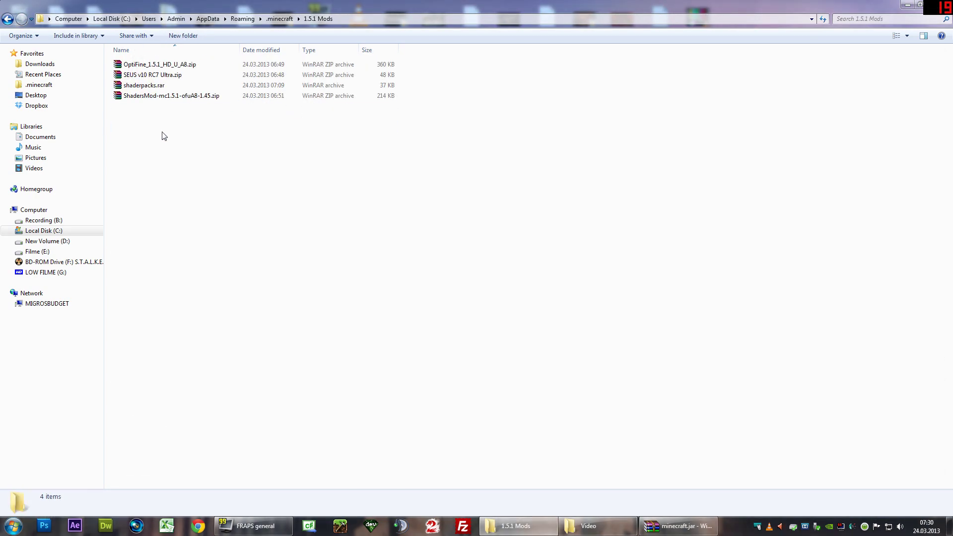
drag(271, 163, 128, 67)
click(236, 144)
click(188, 68)
double_click(179, 65)
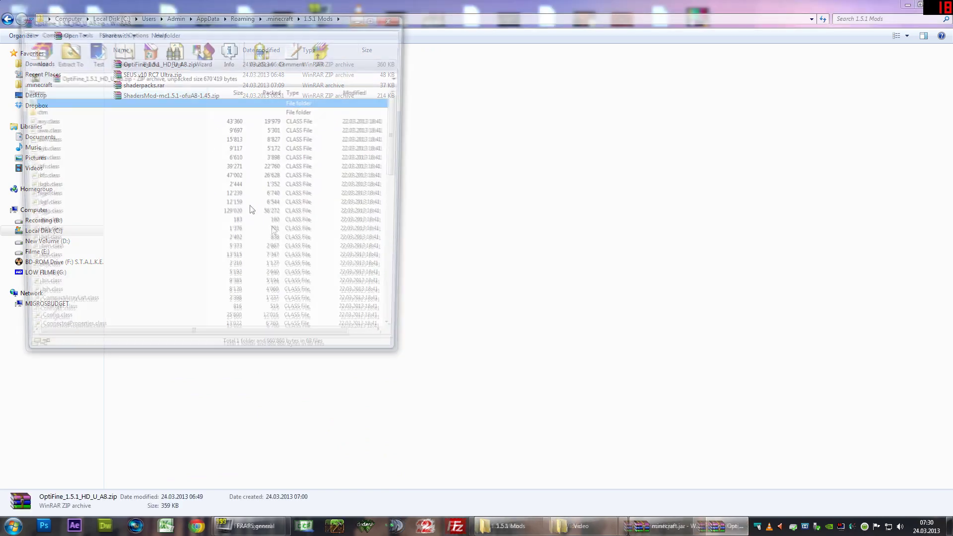
- Drag all OptiFine files into the minecraft.jar window and confirm adding them
click(149, 159)
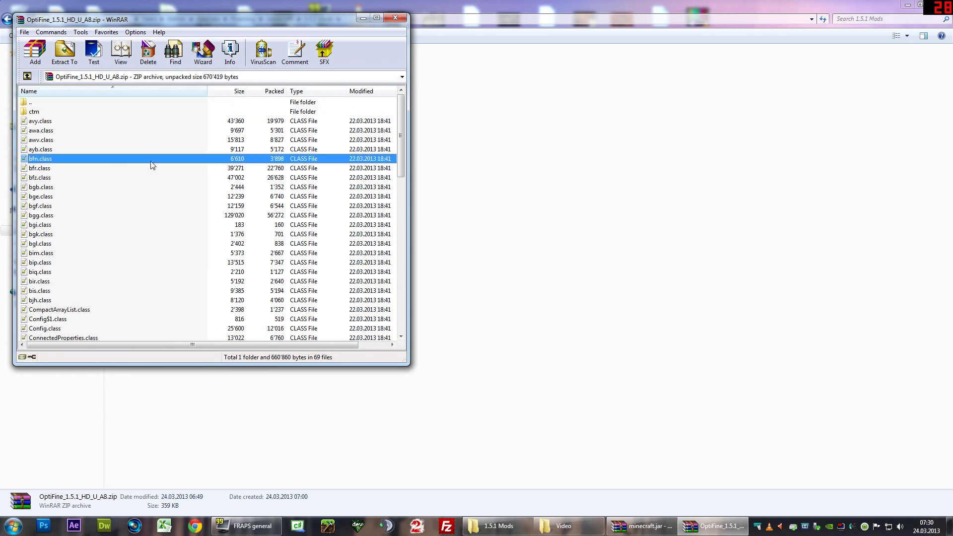
click(643, 526)
drag(644, 87, 569, 57)
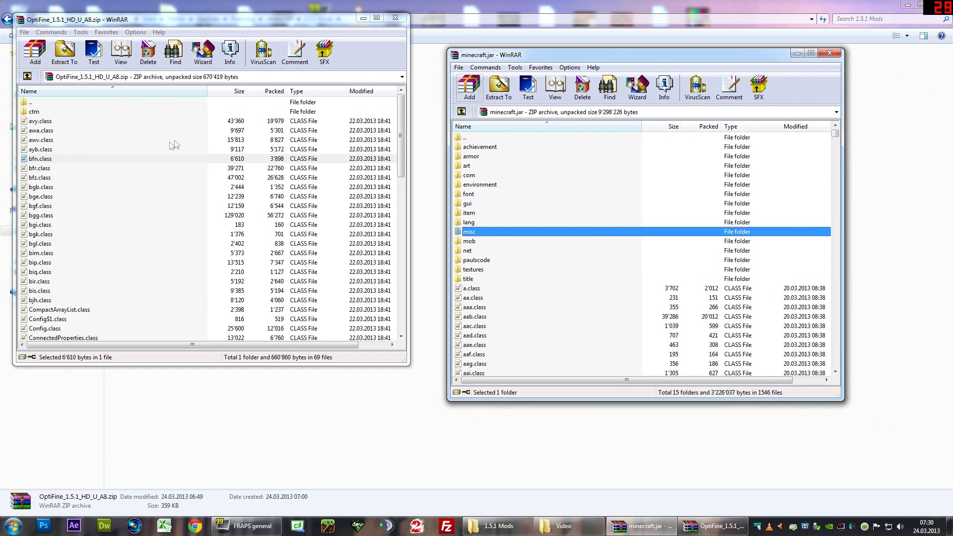
click(169, 142)
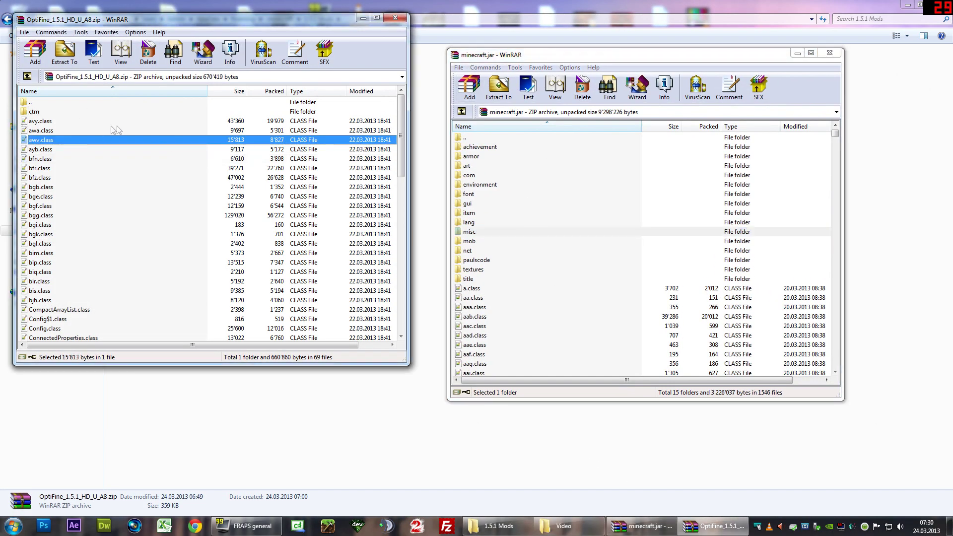
key(ctrl+a)
drag(47, 108, 585, 324)
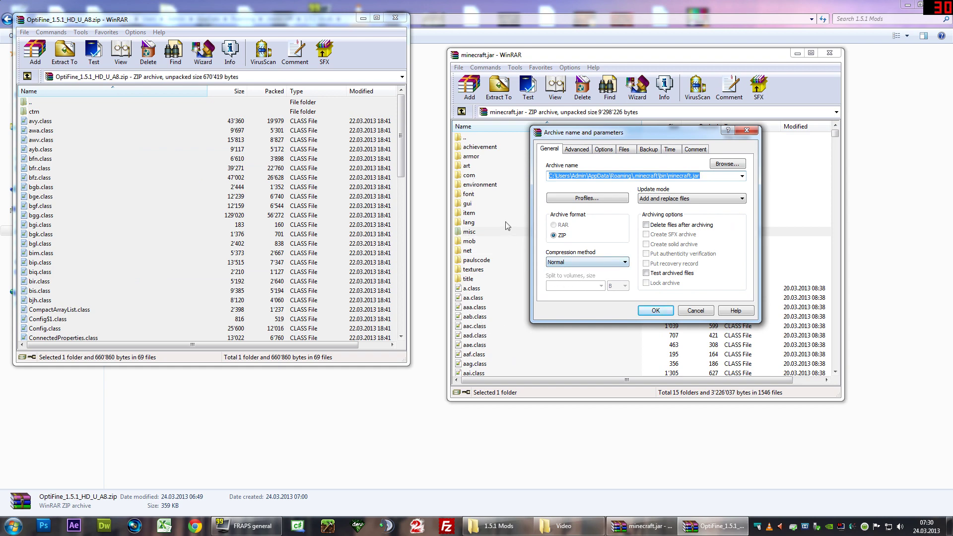
click(640, 310)
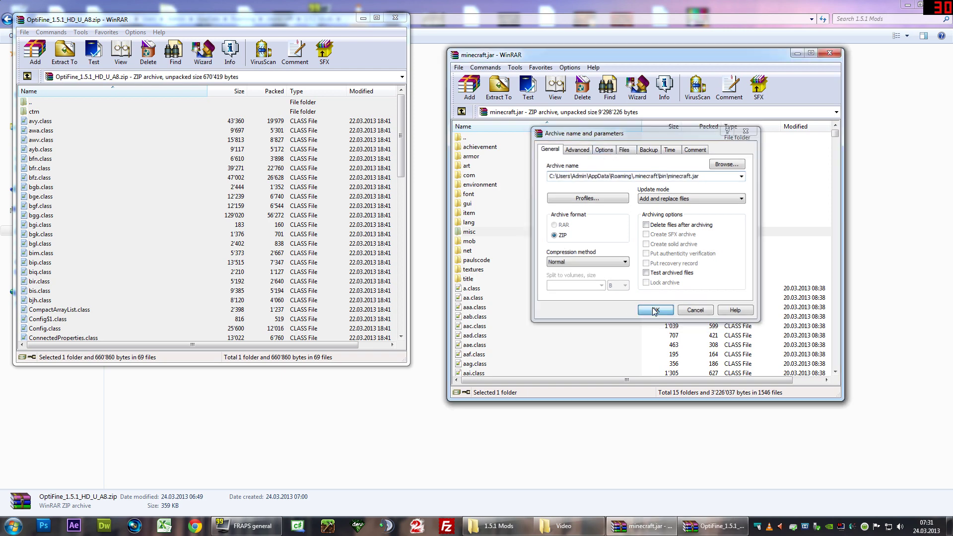
- Close OptiFine and copy all ShadersMod-mc1.5.1-ofuA8-1.45.zip files into minecraft.jar
click(398, 17)
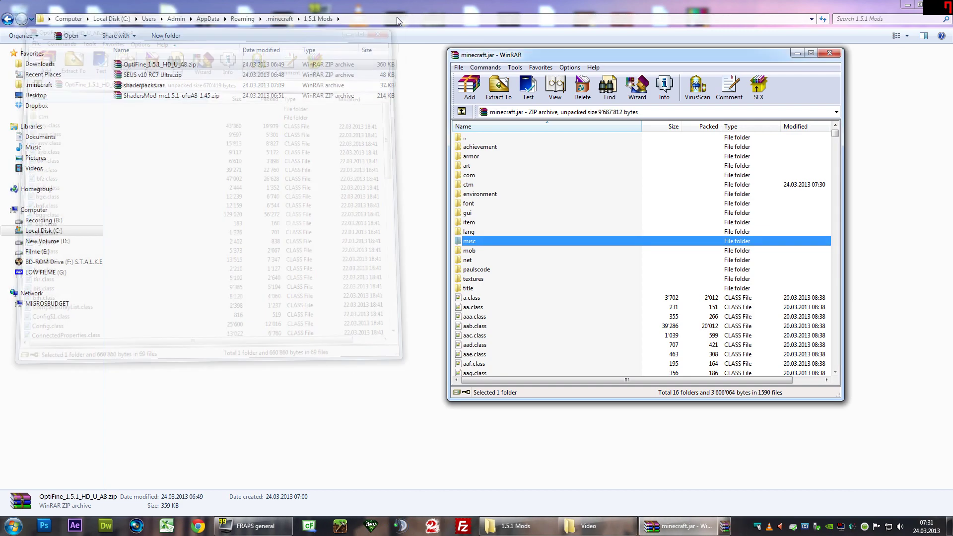
click(159, 118)
click(158, 98)
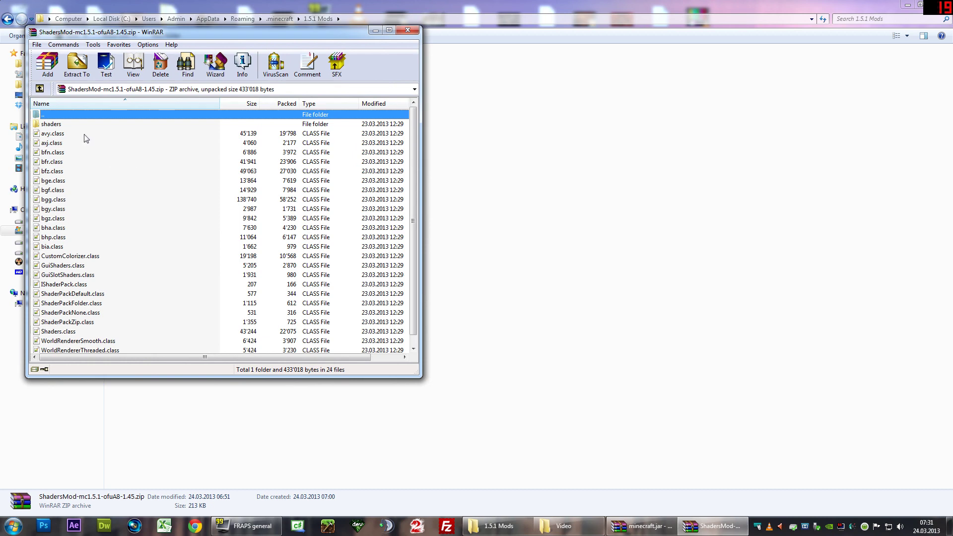
key(ctrl+a)
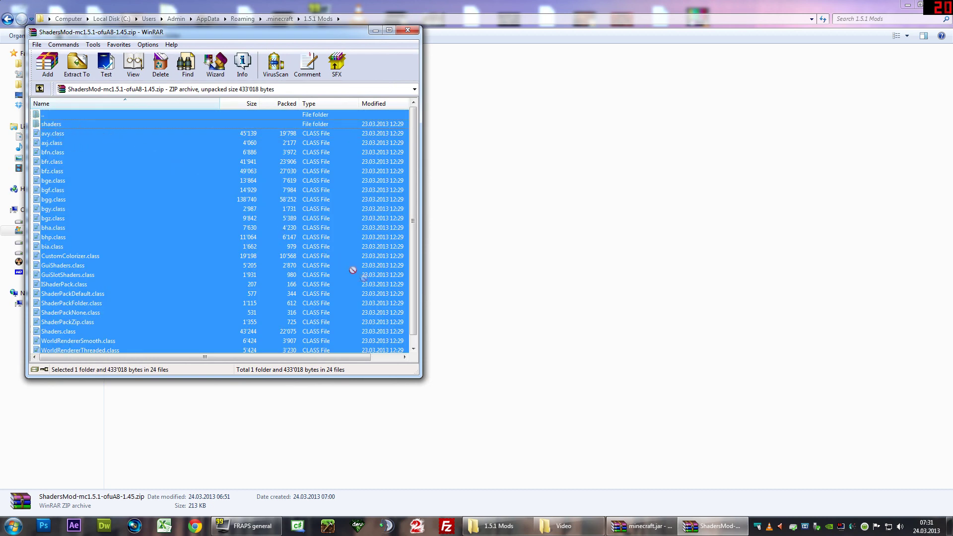
click(615, 521)
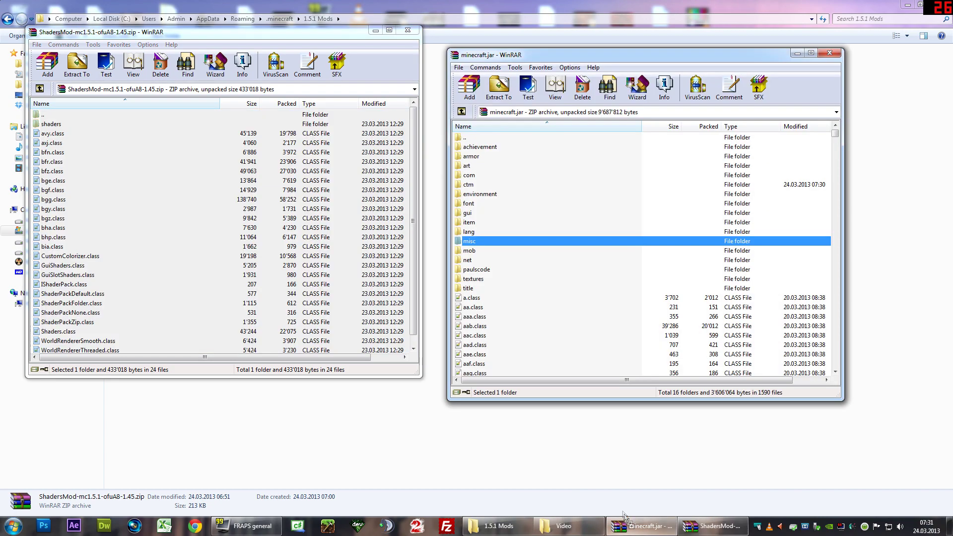
drag(568, 355, 567, 355)
key(Return)
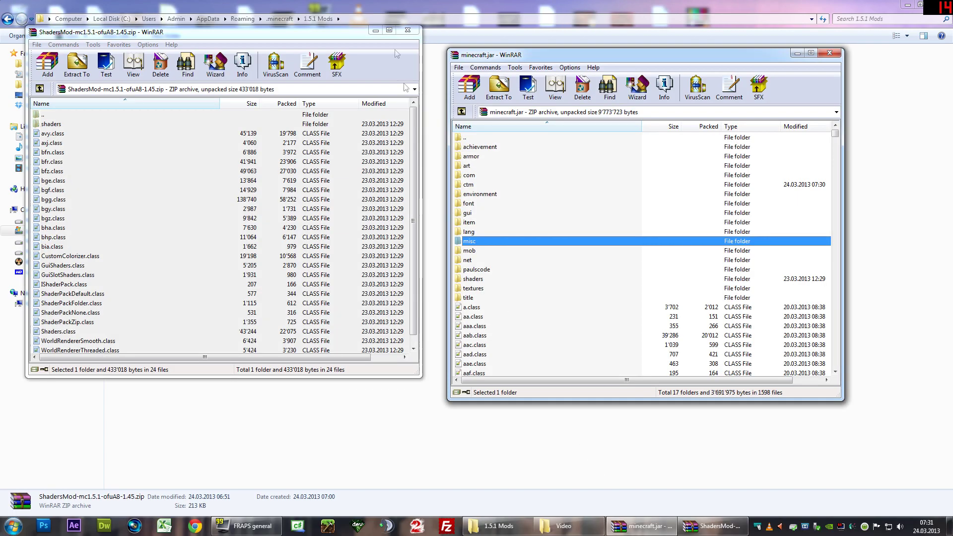
- Inspect the empty shaders folder in minecraft.jar and return to the jar's root
click(407, 30)
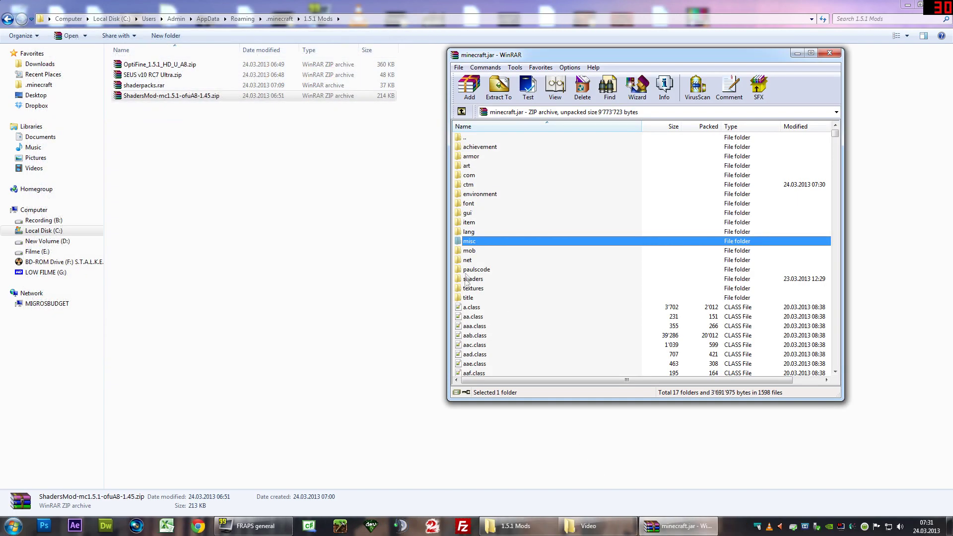
double_click(473, 279)
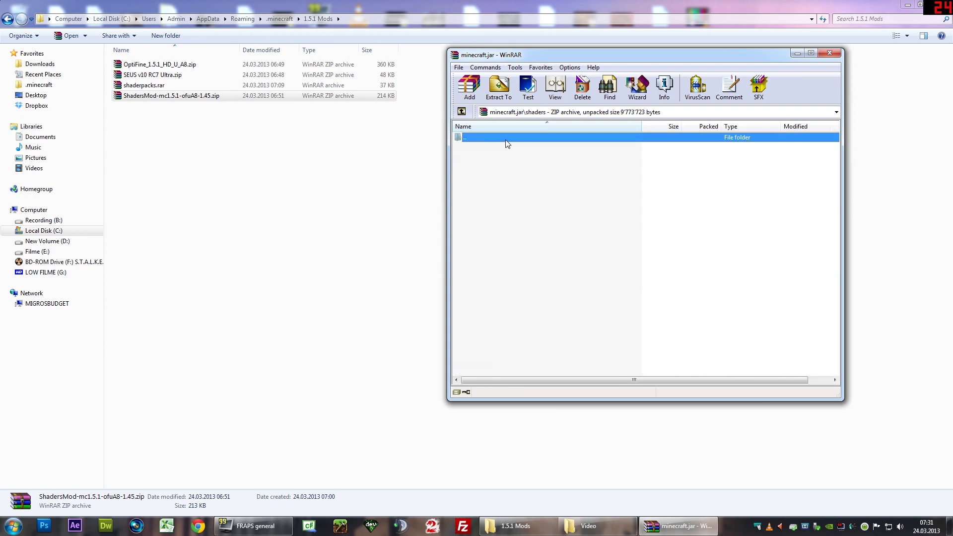
double_click(507, 143)
click(154, 78)
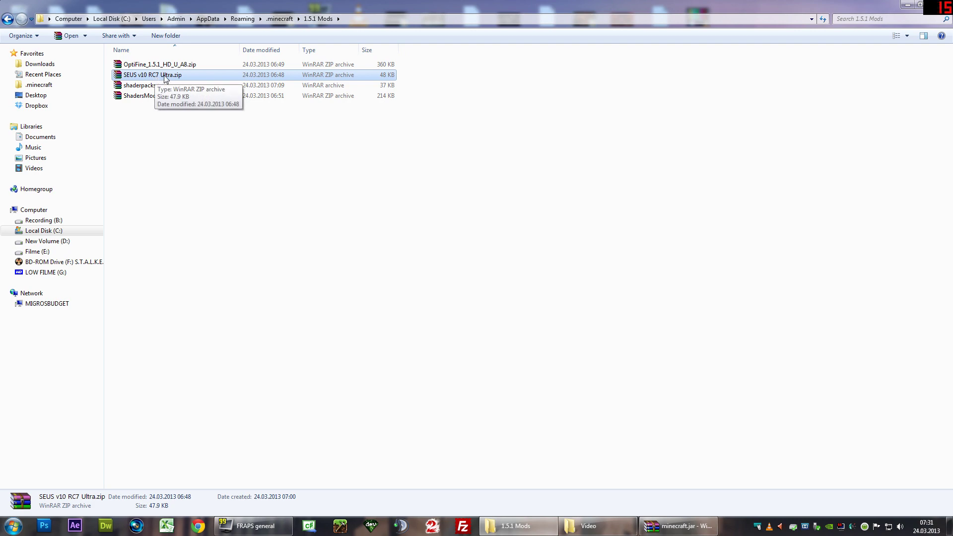
- Copy the shaders folder from SEUS v10 RC7 Ultra.zip into minecraft.jar
double_click(156, 79)
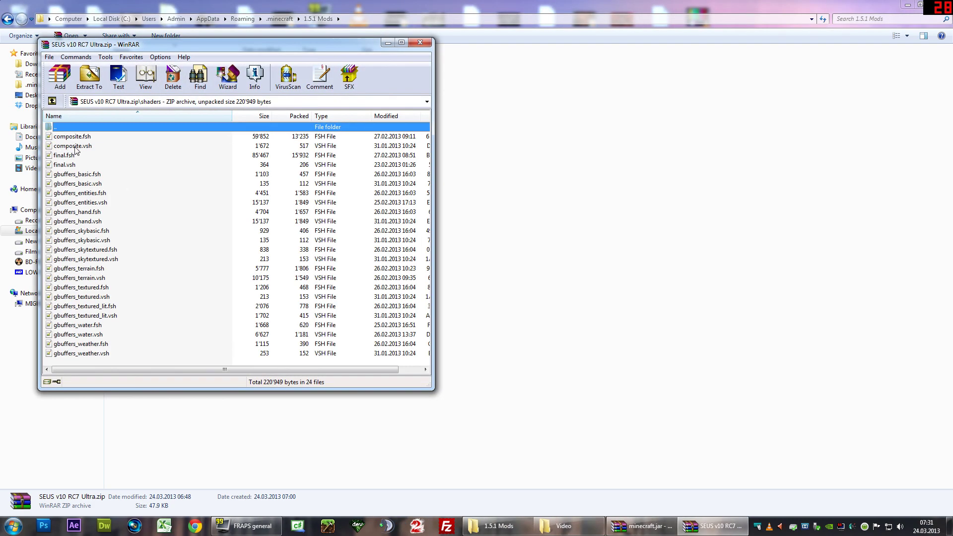
key(alt+Tab)
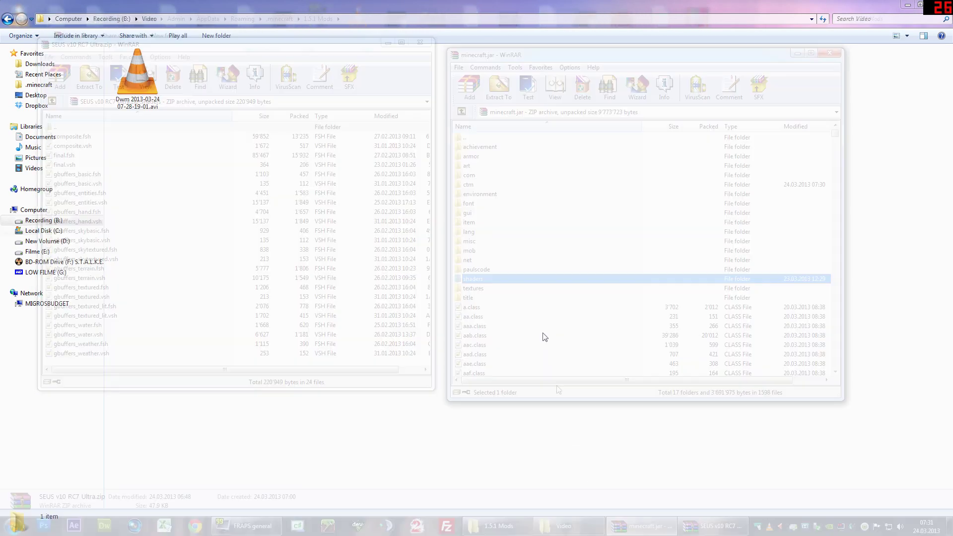
double_click(116, 126)
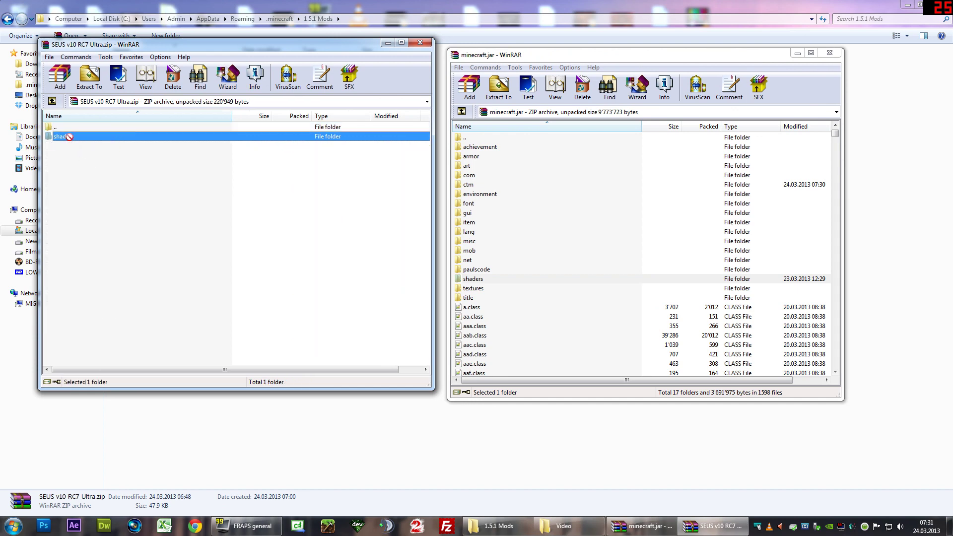
drag(67, 135, 540, 338)
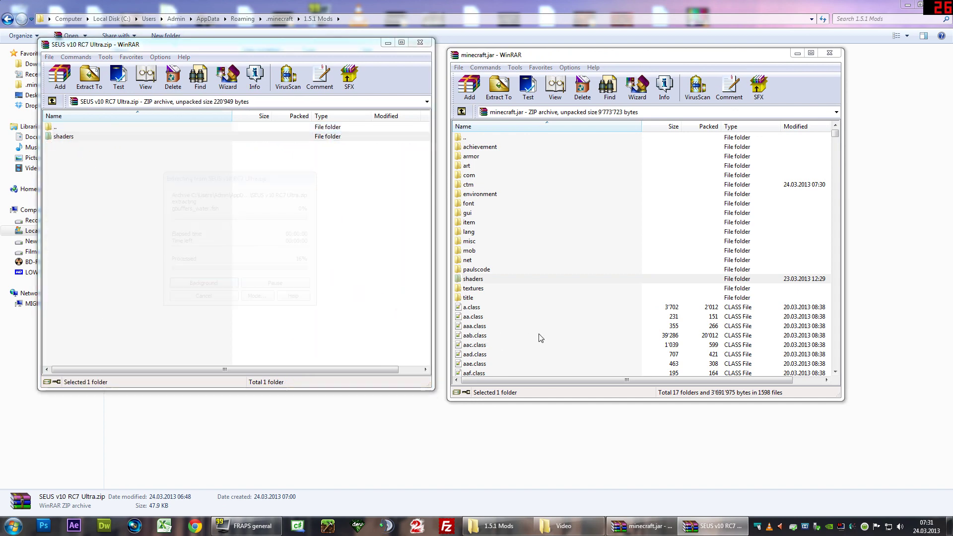
click(650, 311)
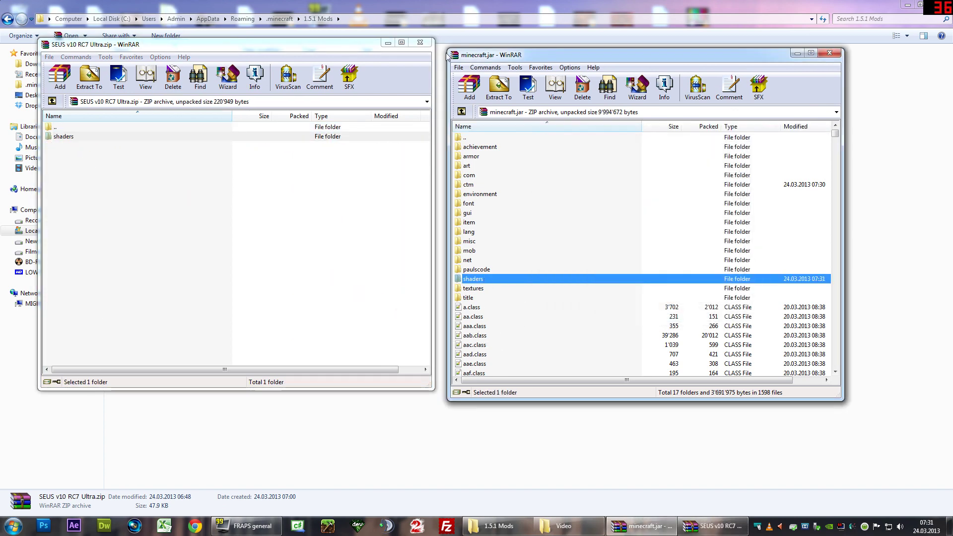
- Close the SEUS and minecraft.jar WinRAR windows
click(420, 42)
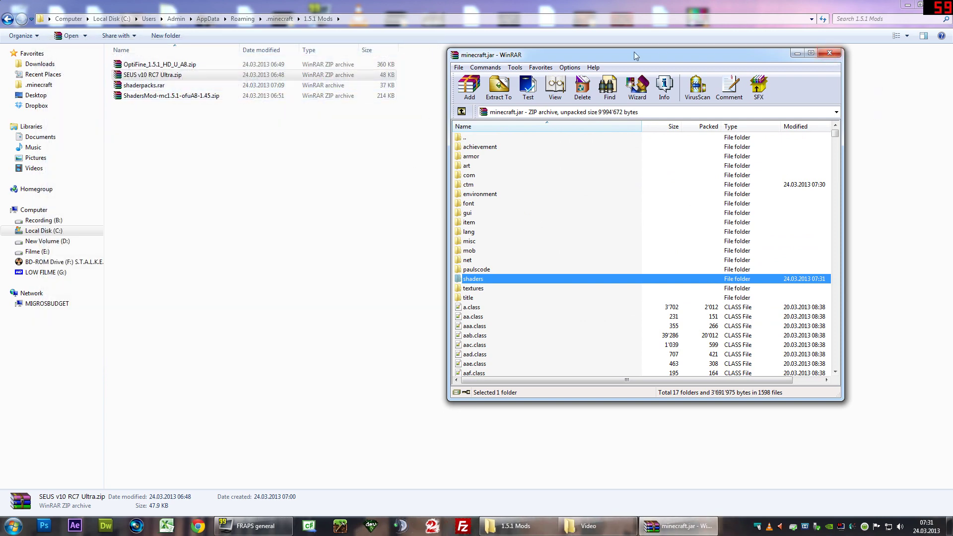
drag(636, 56, 590, 48)
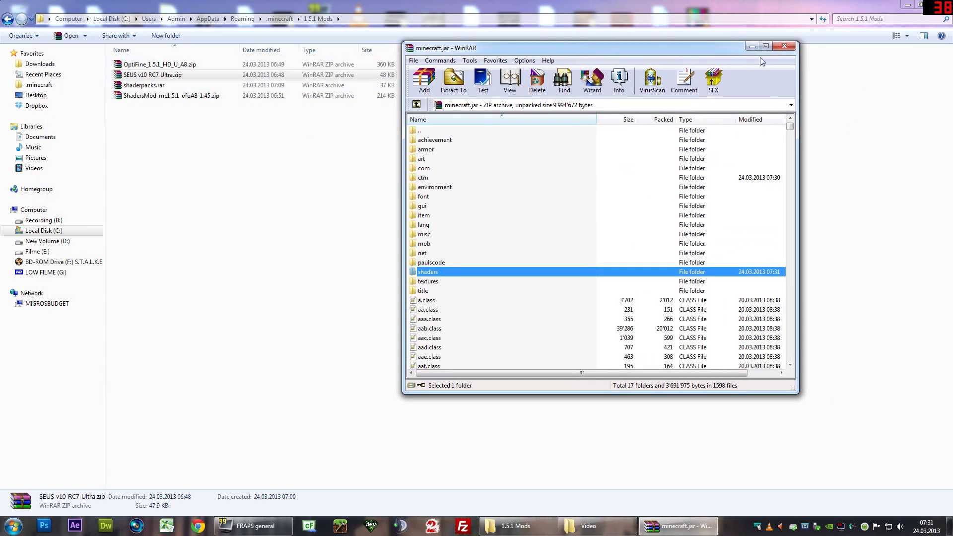
click(790, 47)
- Open shaderpacks.rar in WinRAR with Explorer showing the .minecraft folder
click(268, 122)
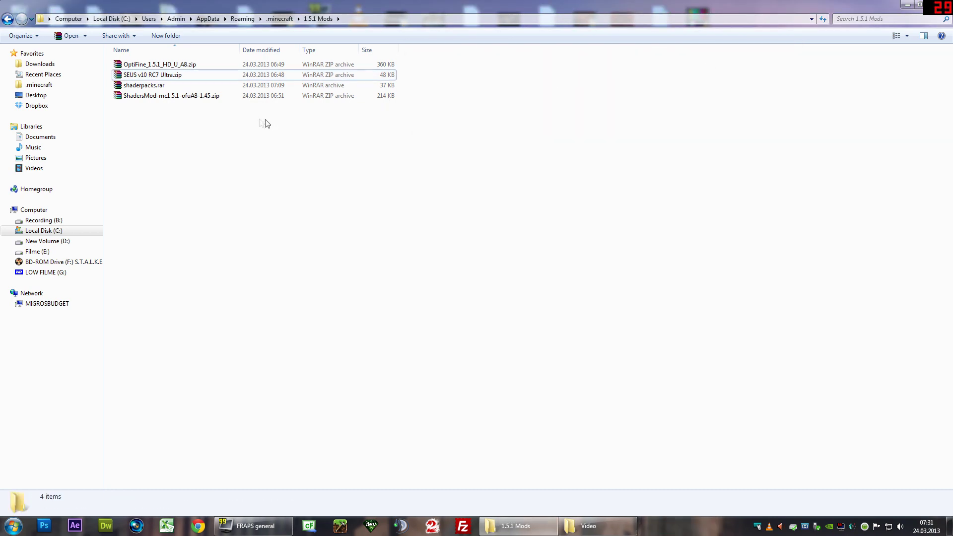
double_click(215, 84)
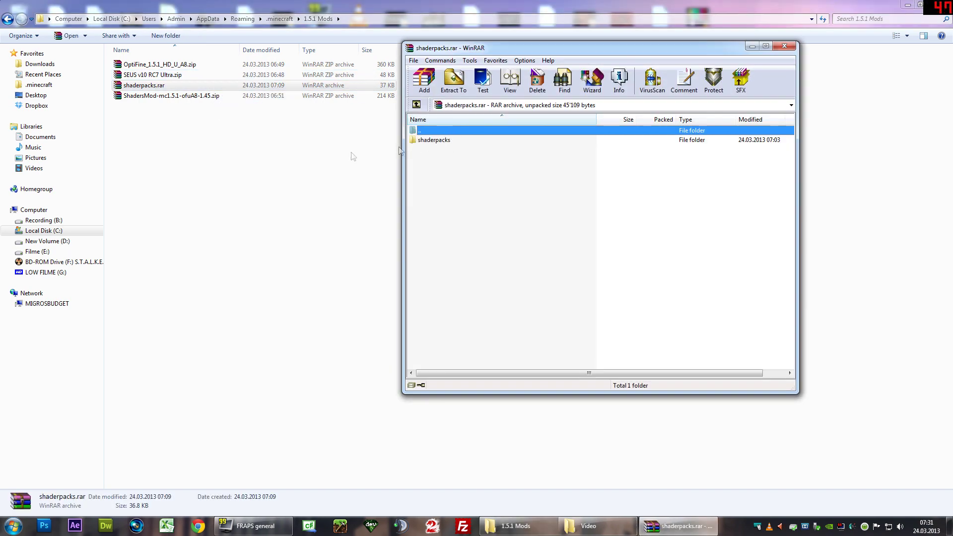
click(302, 155)
key(BackSpace)
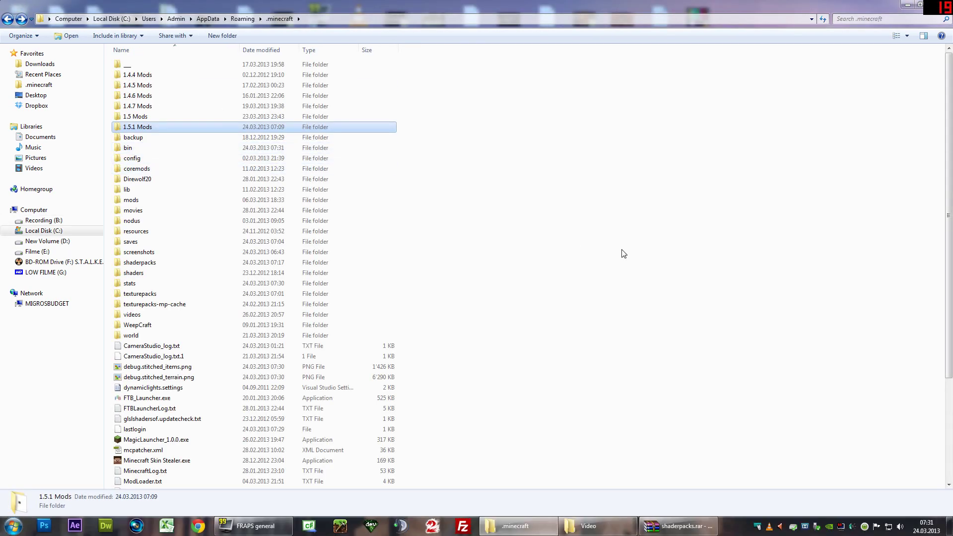
click(624, 253)
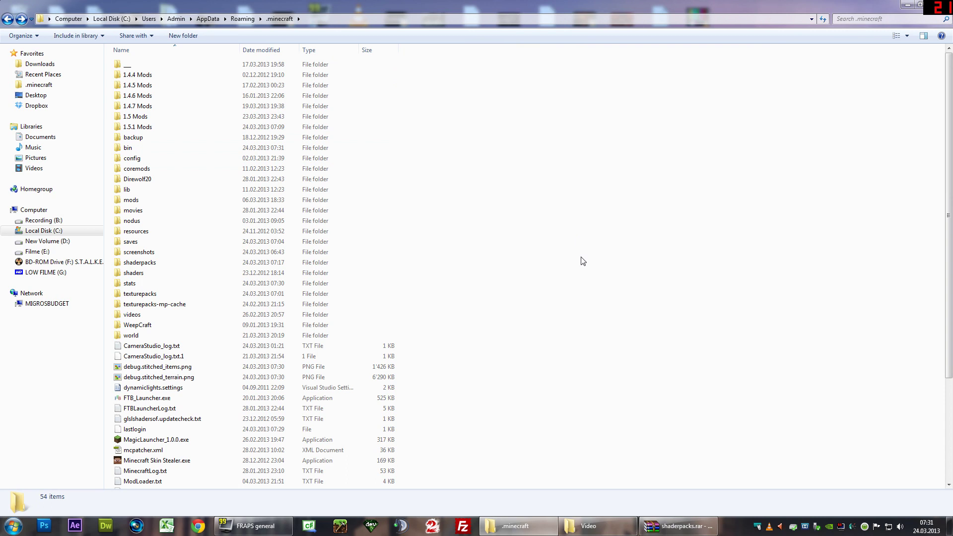
click(680, 526)
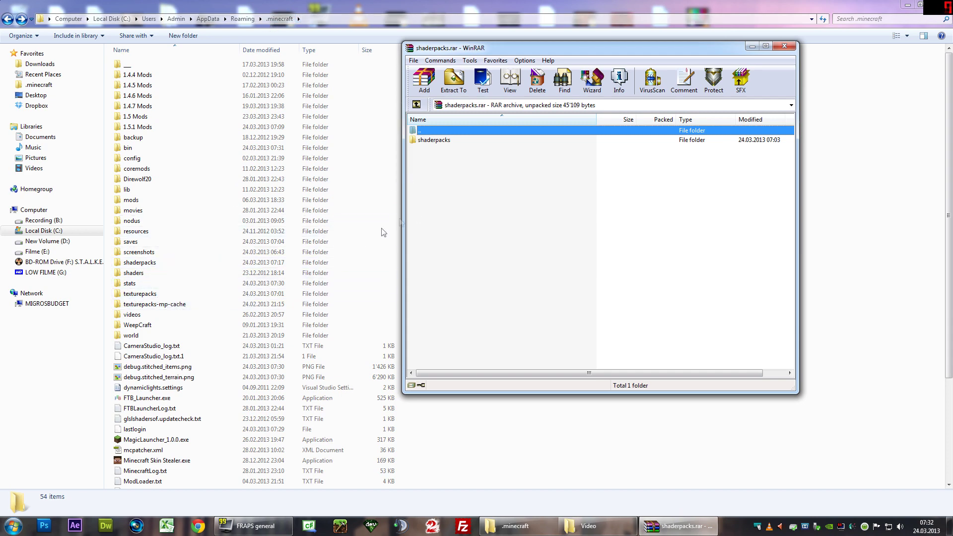
- Open the archive's shaderpacks folder and inspect the Movie.zip pack
click(432, 140)
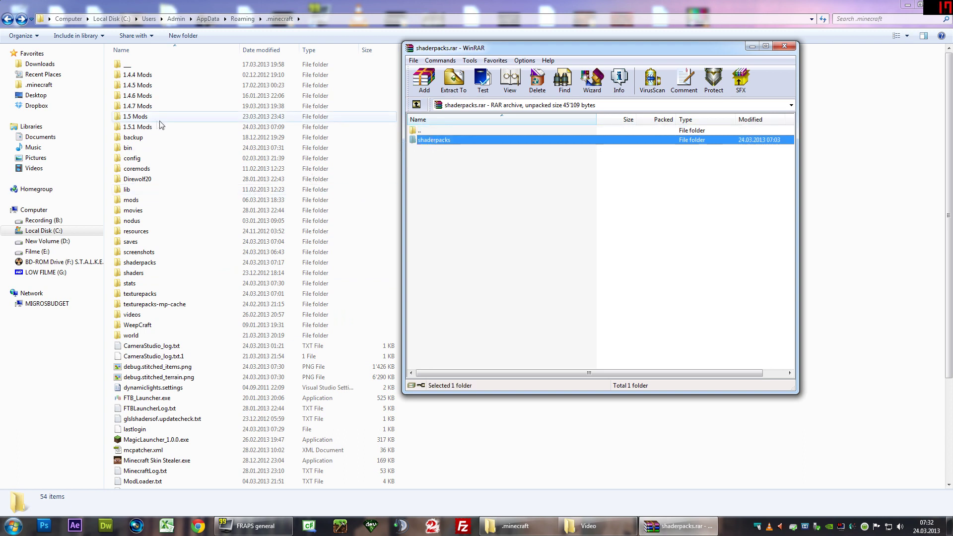
double_click(445, 141)
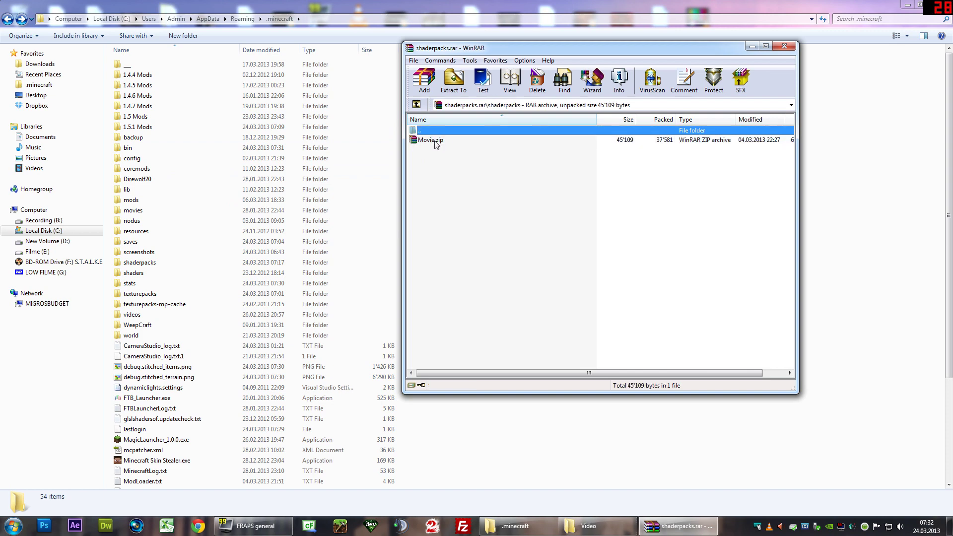
double_click(431, 140)
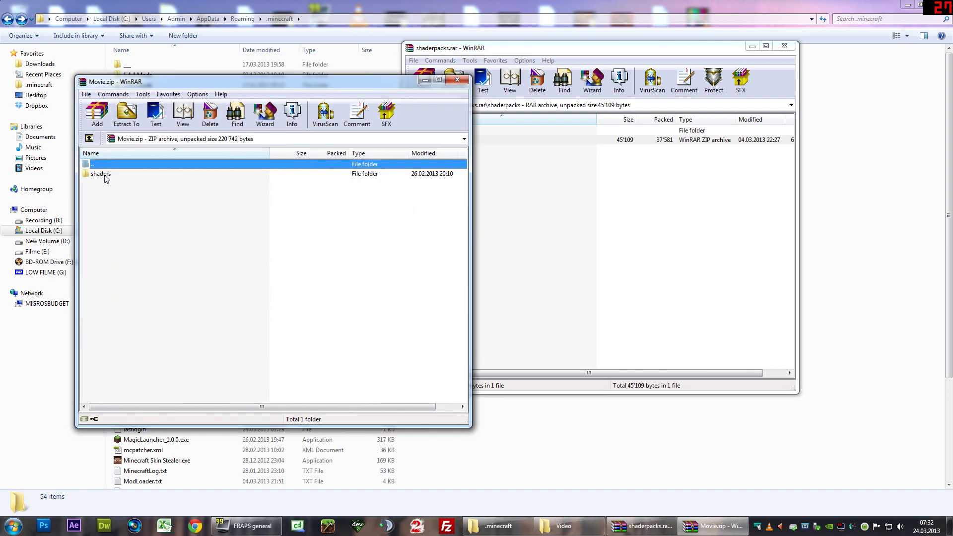
click(458, 81)
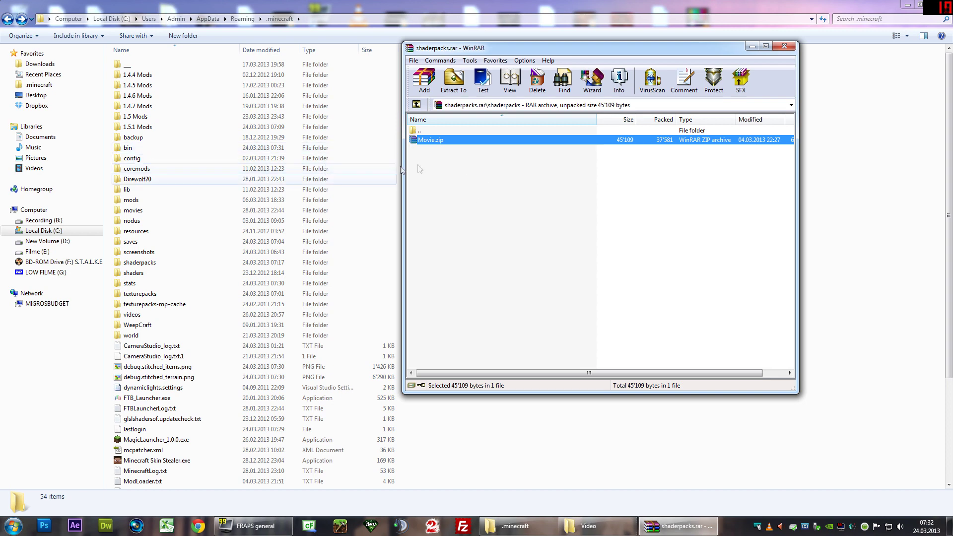
- Drag the shaderpacks folder into .minecraft, merging folders and replacing Movie.zip
double_click(441, 129)
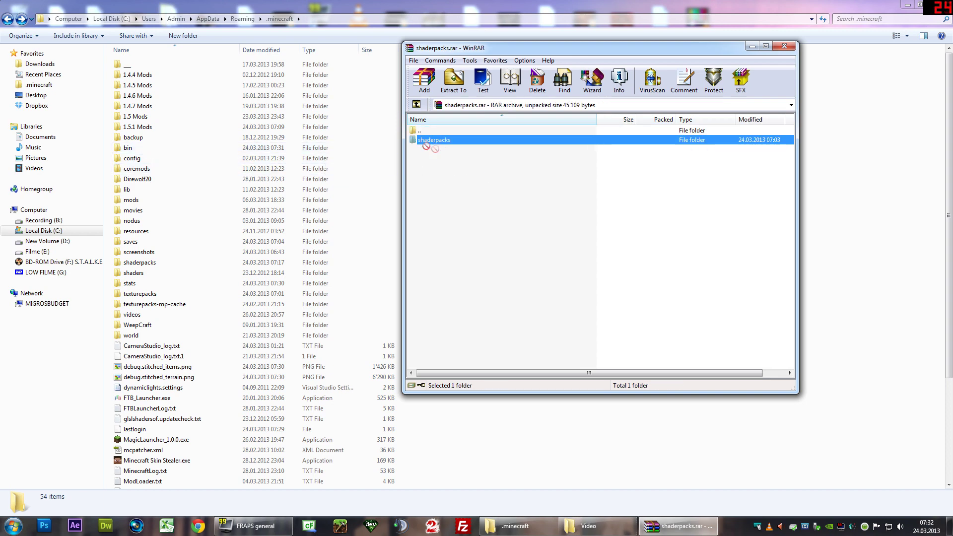
drag(457, 175, 548, 419)
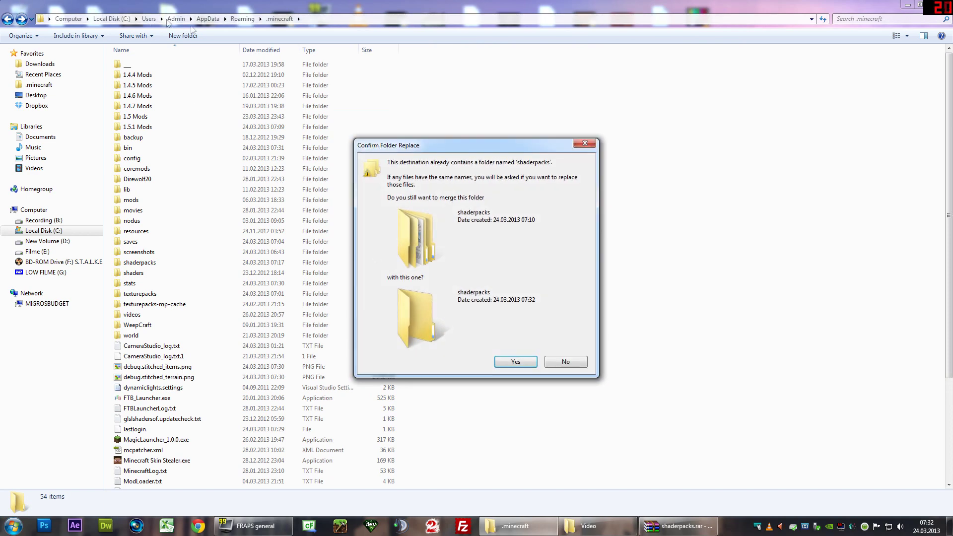
click(513, 361)
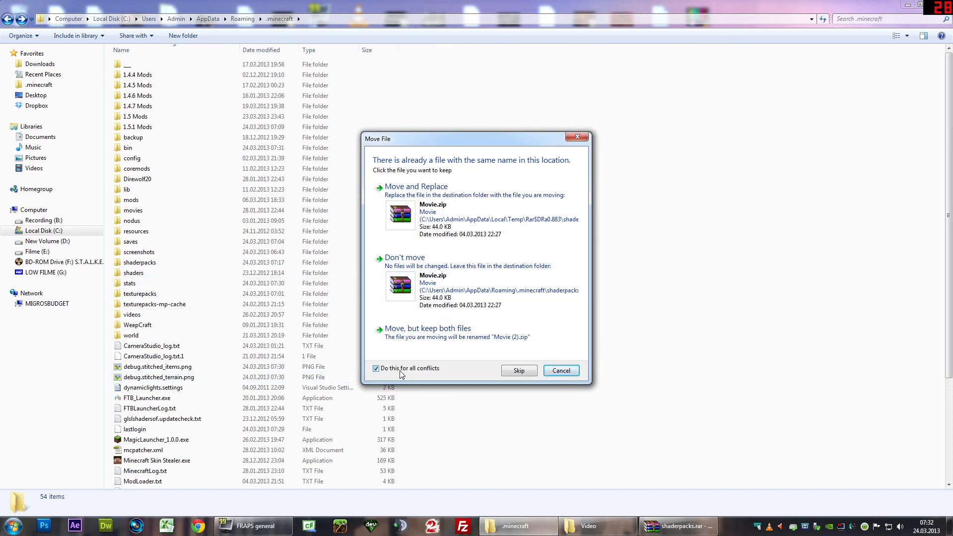
click(440, 241)
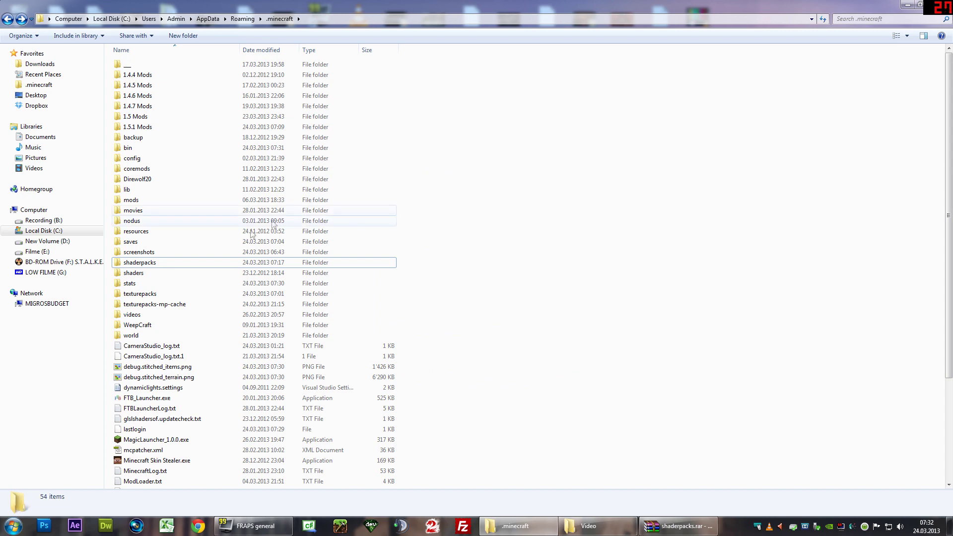
- Launch Minecraft.exe from the bin folder, log in, close WinRAR, and open Singleplayer
double_click(138, 149)
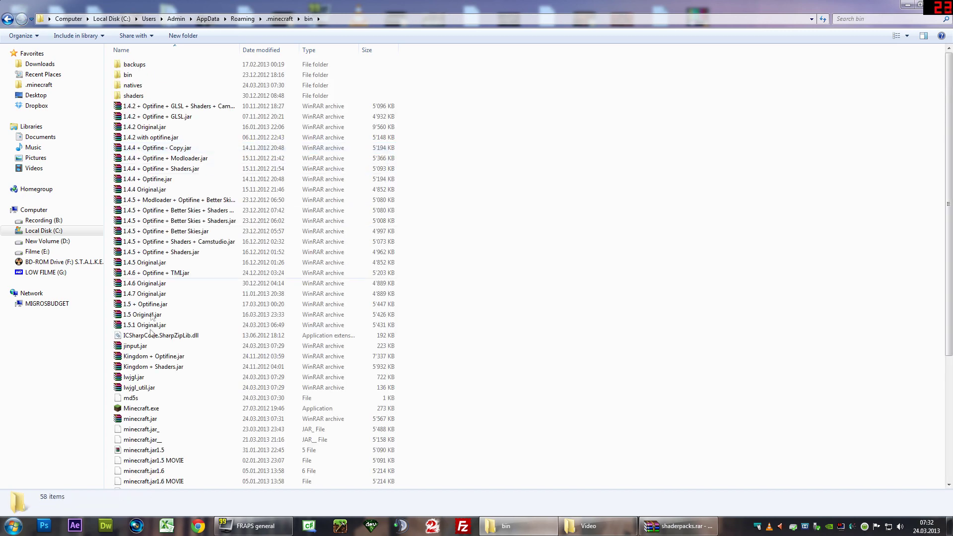
click(158, 411)
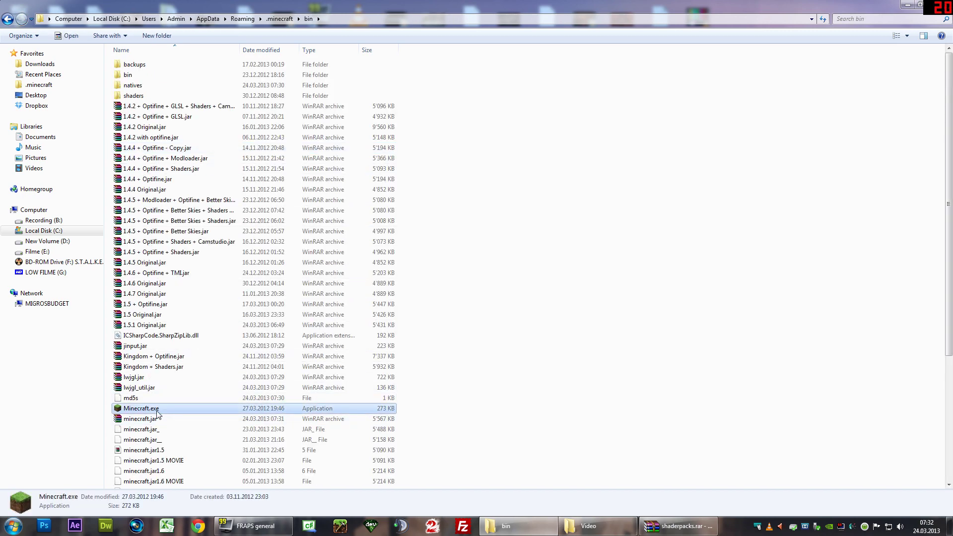
click(666, 363)
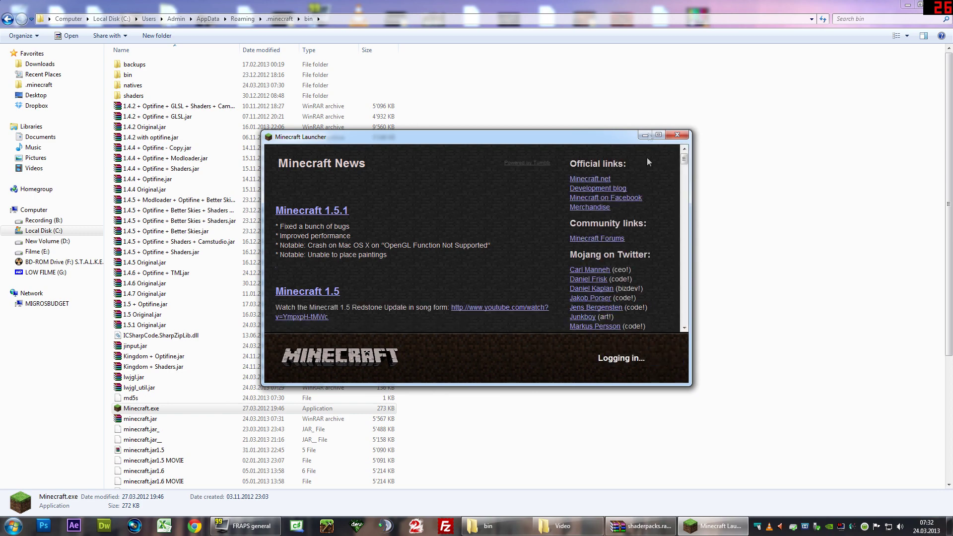
right_click(641, 525)
click(642, 502)
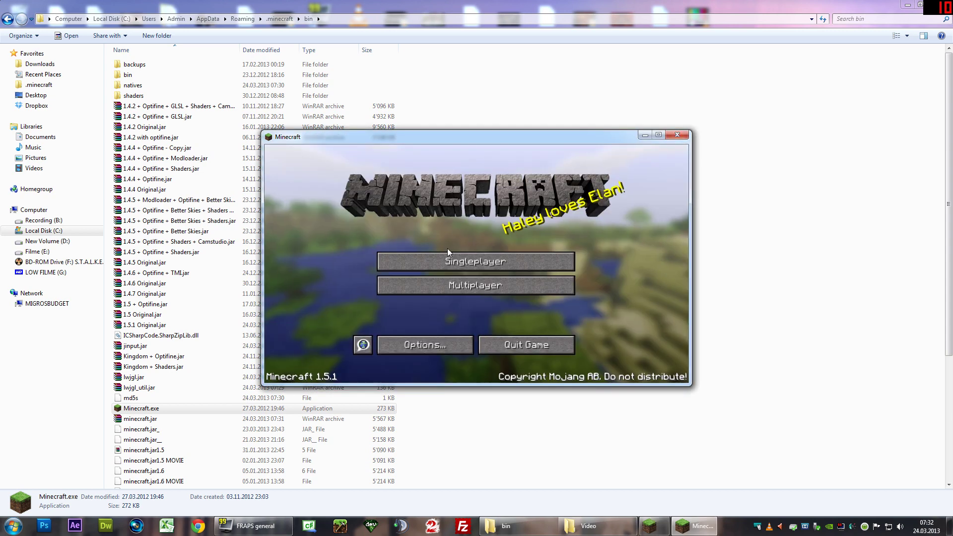
click(460, 264)
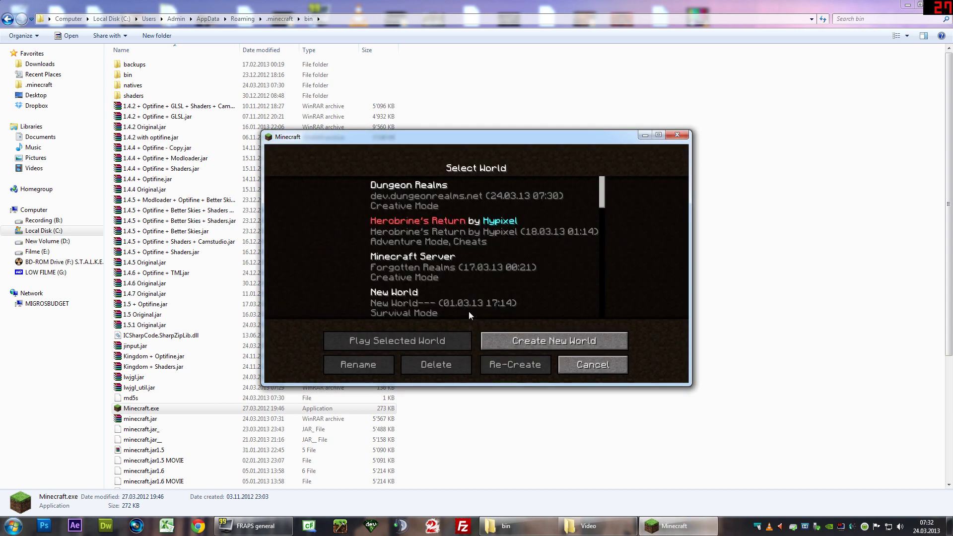
- Load the Dungeon Realms world, walk toward the wooden house with the debug overlay briefly shown, then pause
click(435, 187)
double_click(465, 190)
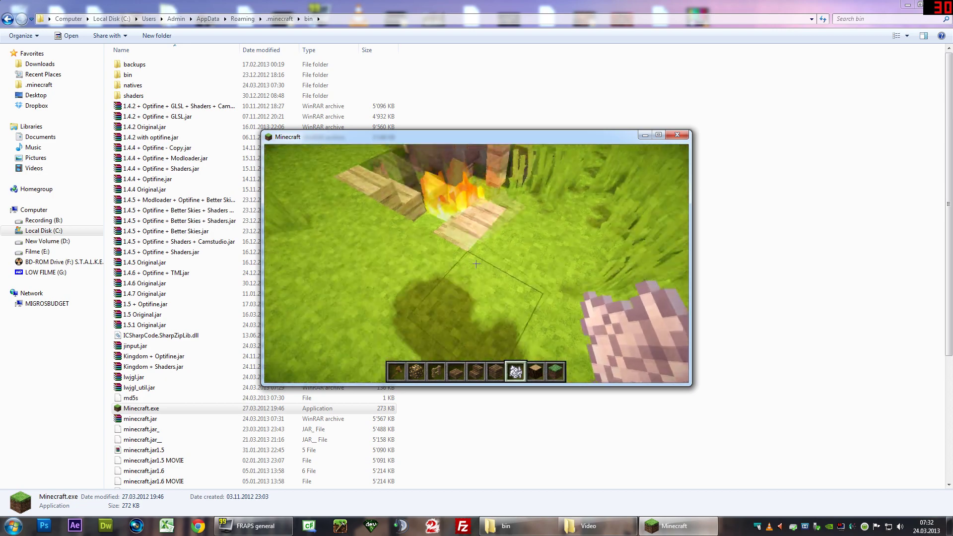
key(F3)
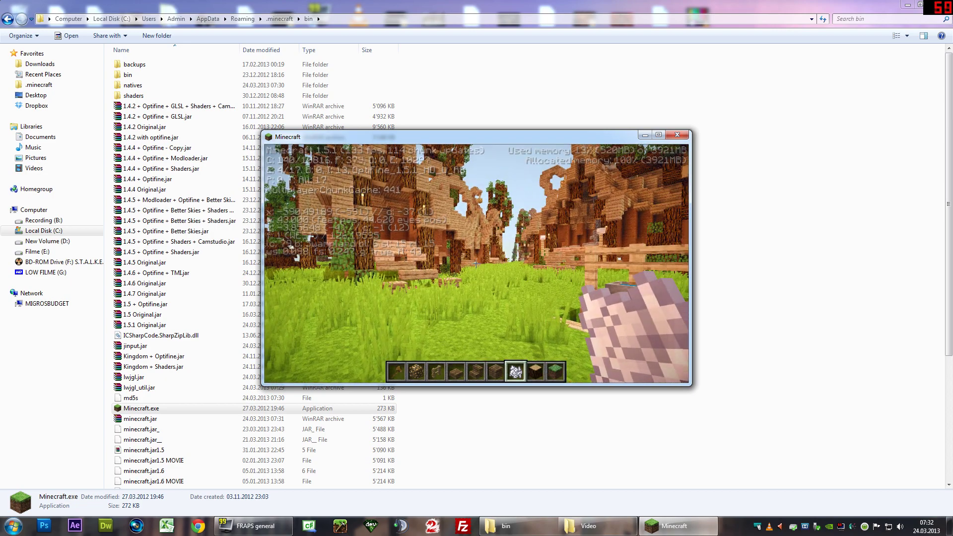
key(w)
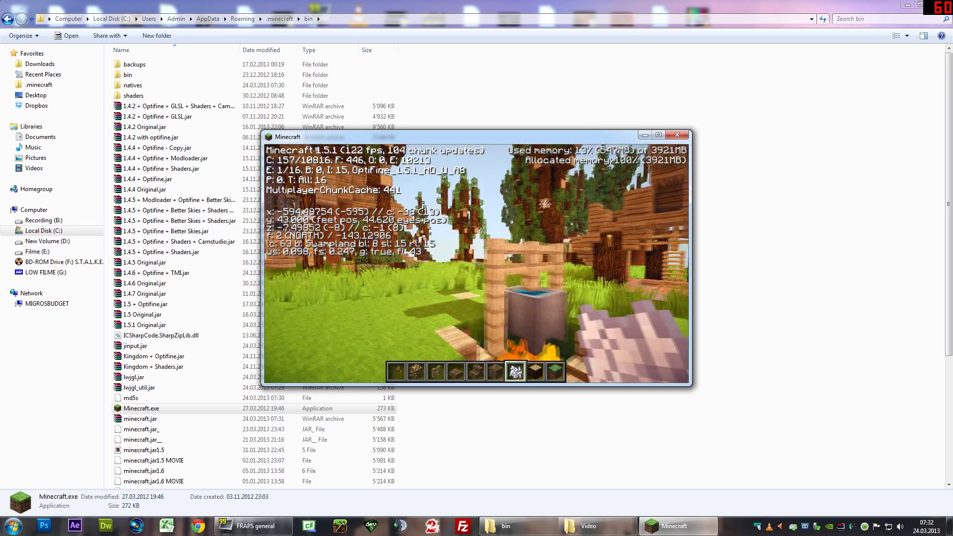
key(w)
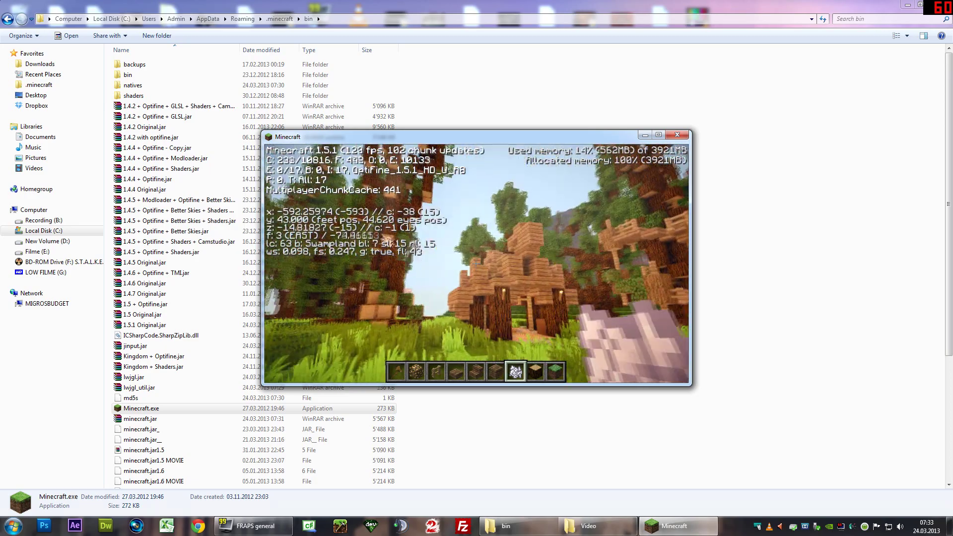
key(w)
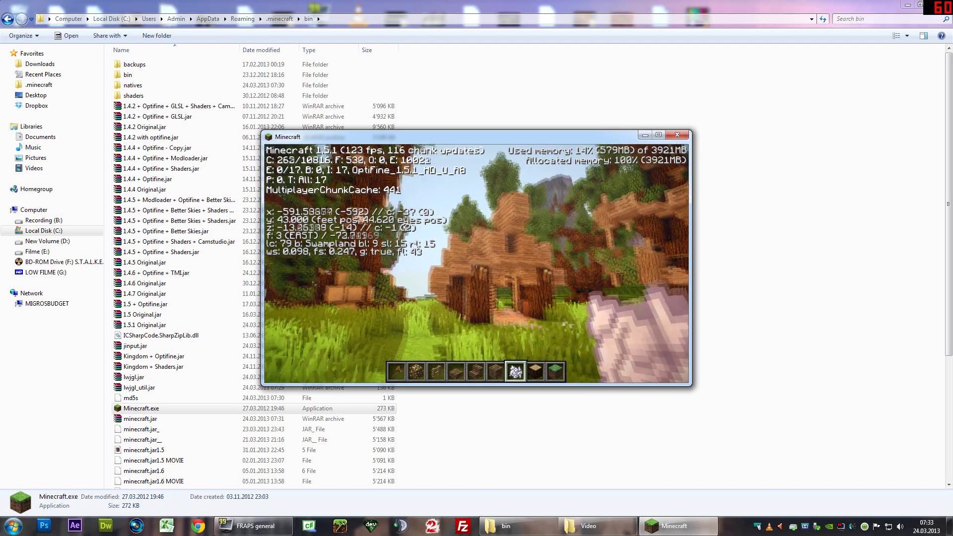
key(F3)
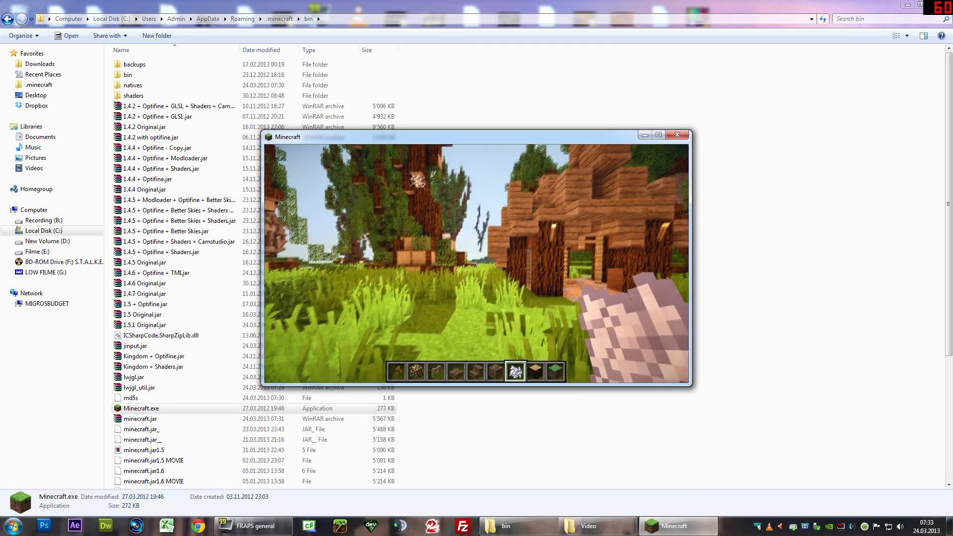
key(Escape)
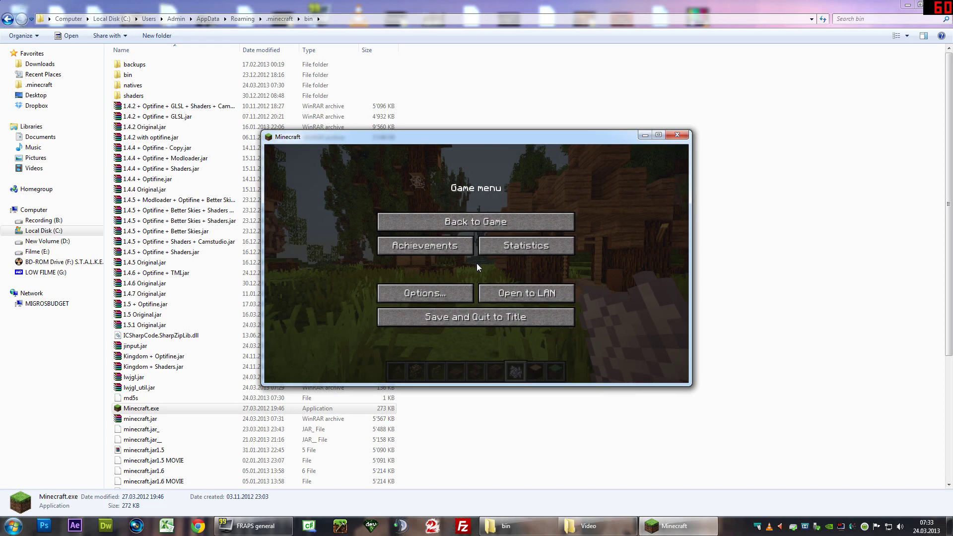
- Set the shader pack to (none), view the world without shaders, then pause again
click(440, 293)
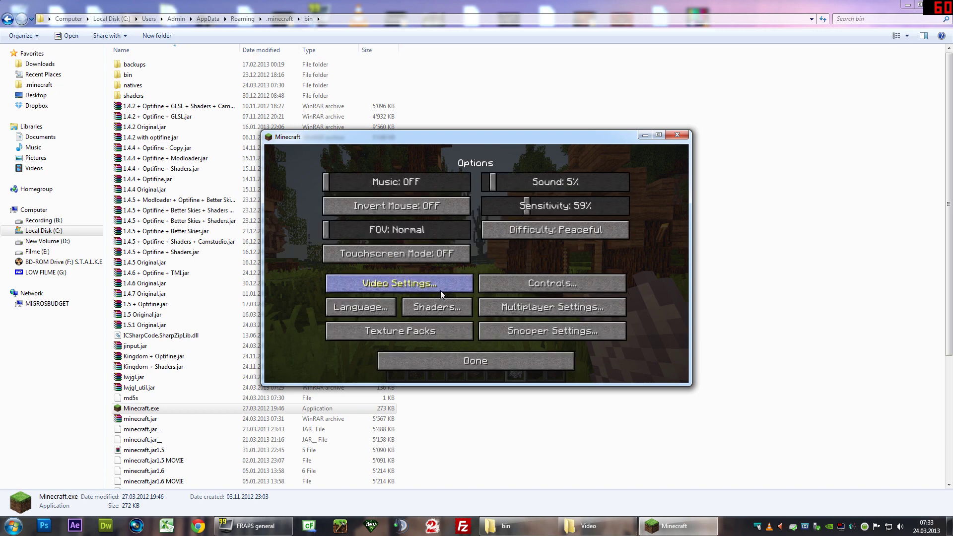
click(407, 312)
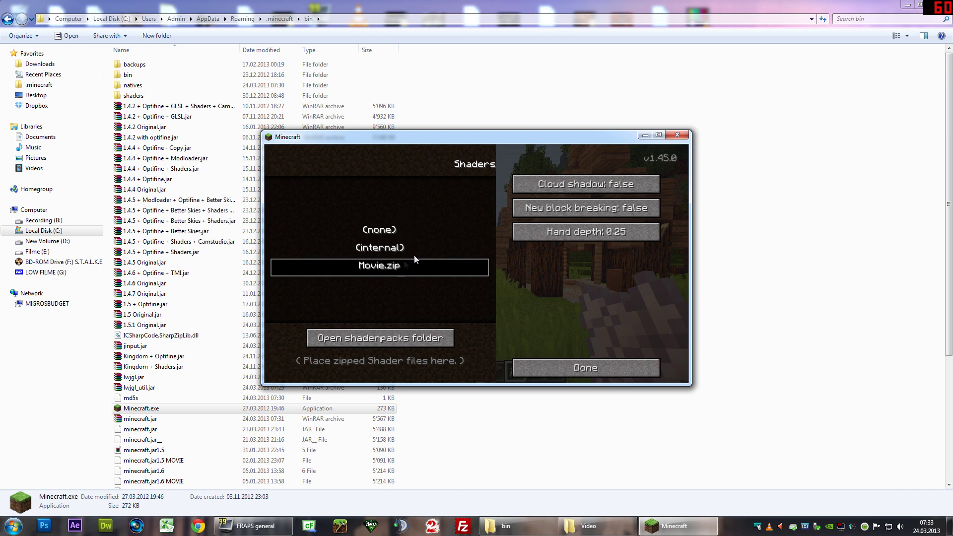
click(393, 234)
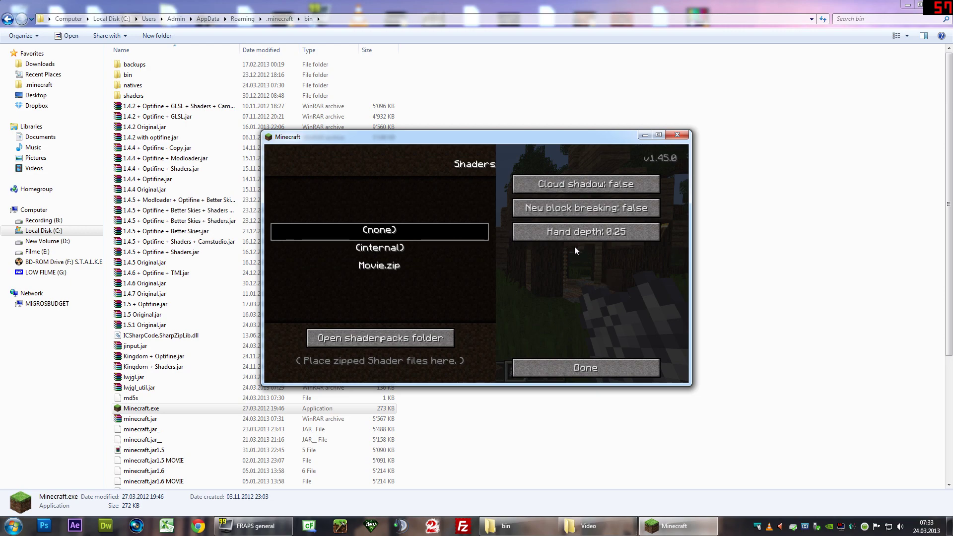
click(585, 367)
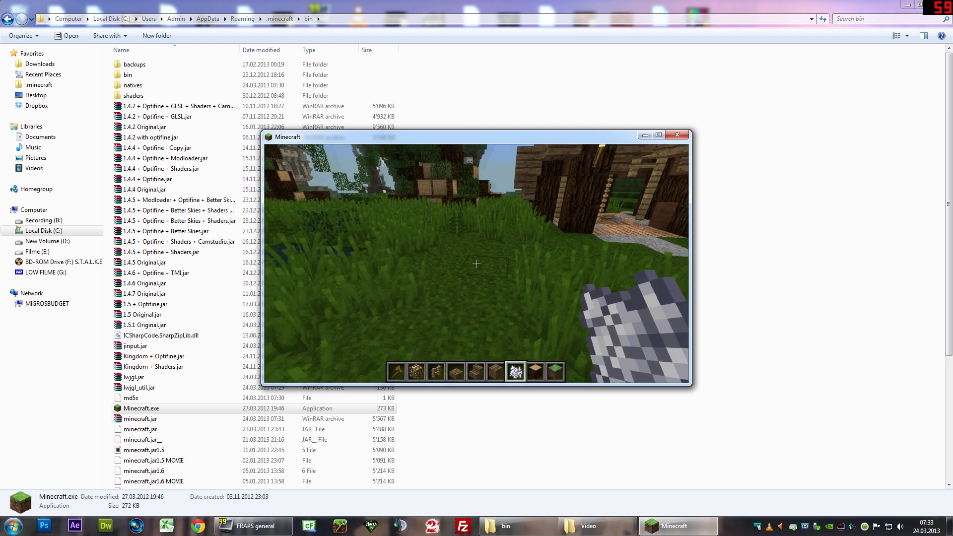
key(F3)
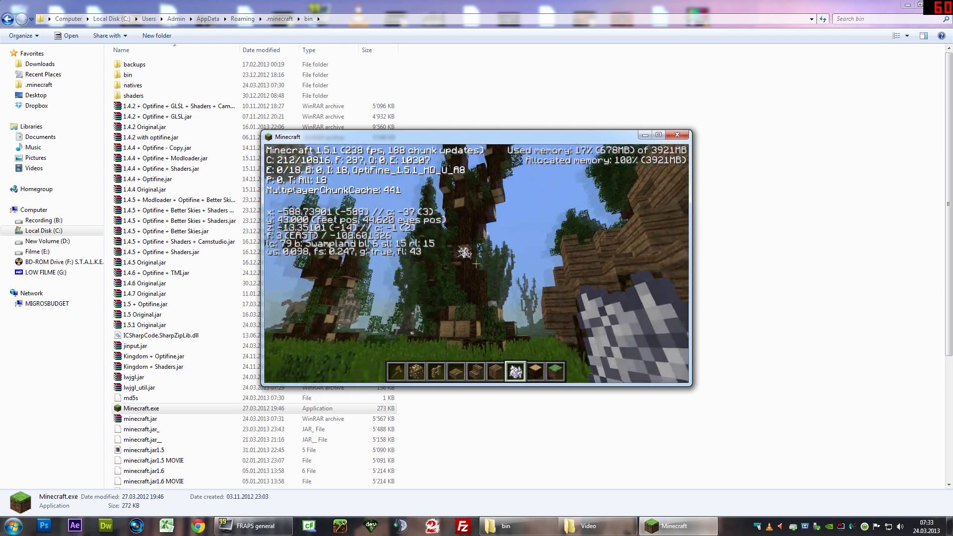
key(F3)
key(Escape)
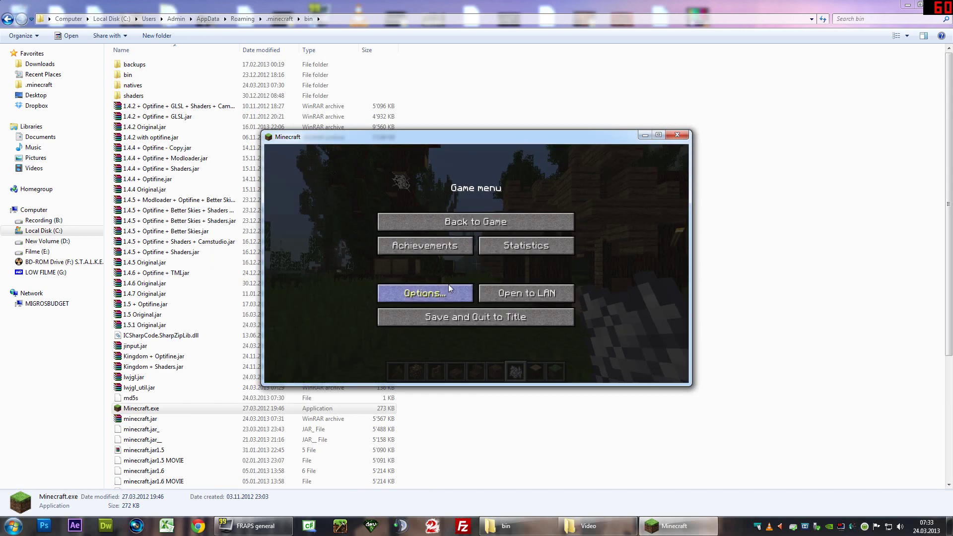
- In Options > Shaders, select (internal) and then the Movie.zip shader pack
click(449, 284)
click(441, 301)
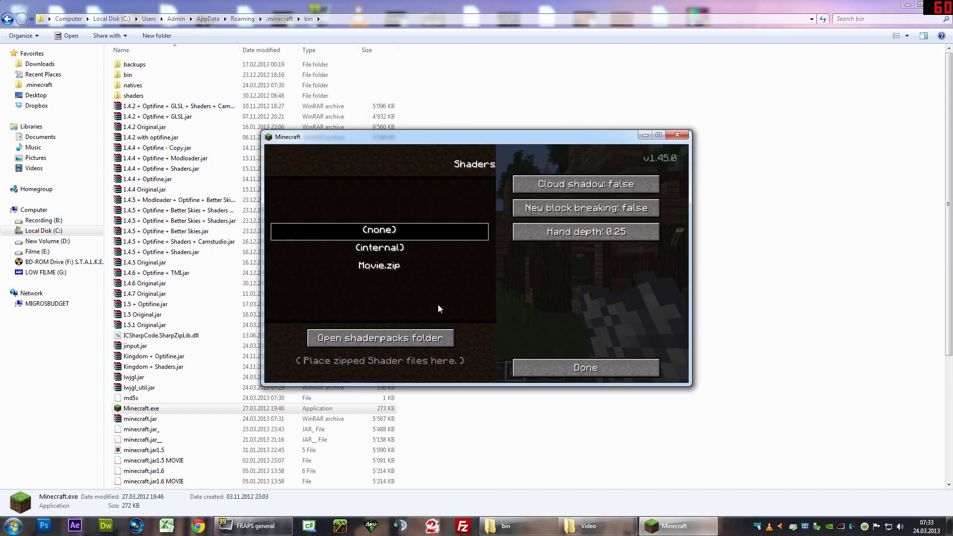
click(401, 248)
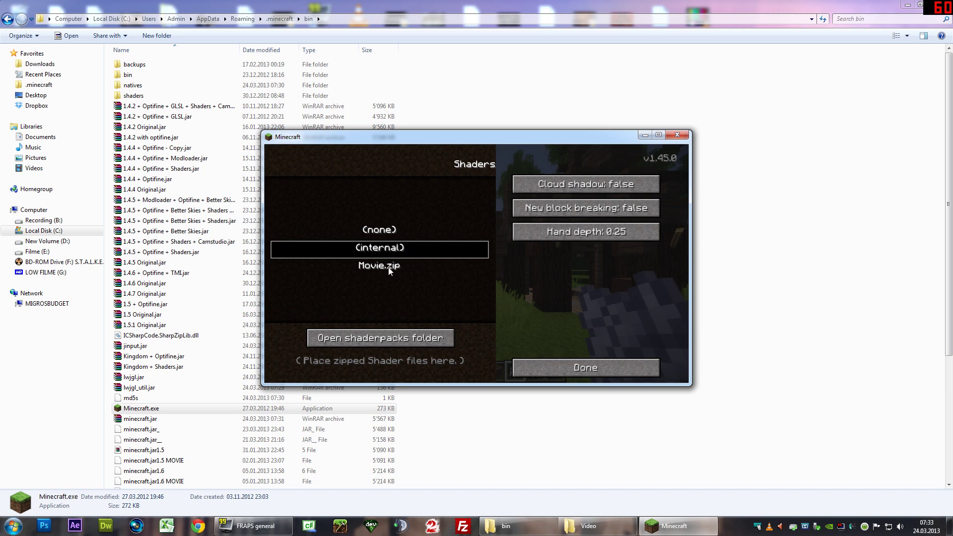
click(390, 267)
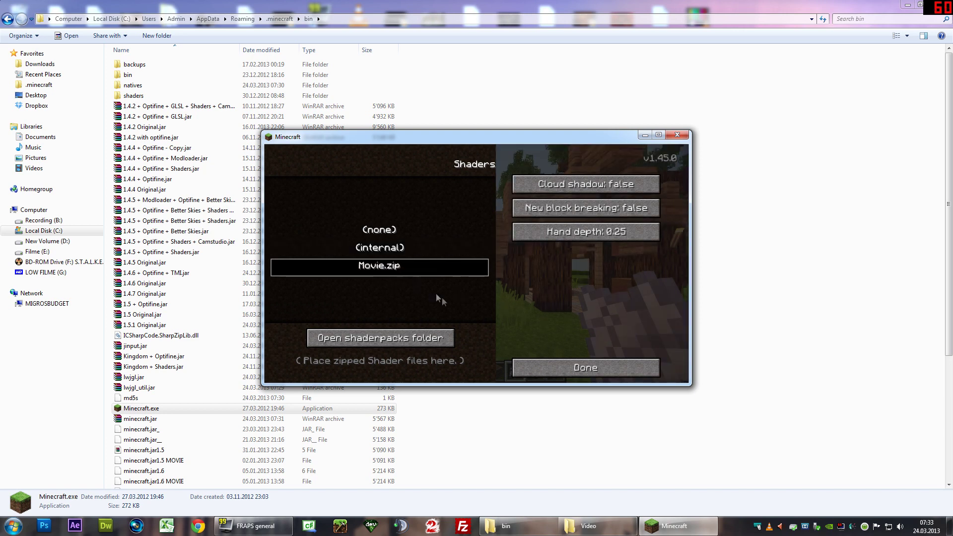
- In Explorer, open the .minecraft shaderpacks folder and select Movie.zip to see its details
click(184, 105)
key(BackSpace)
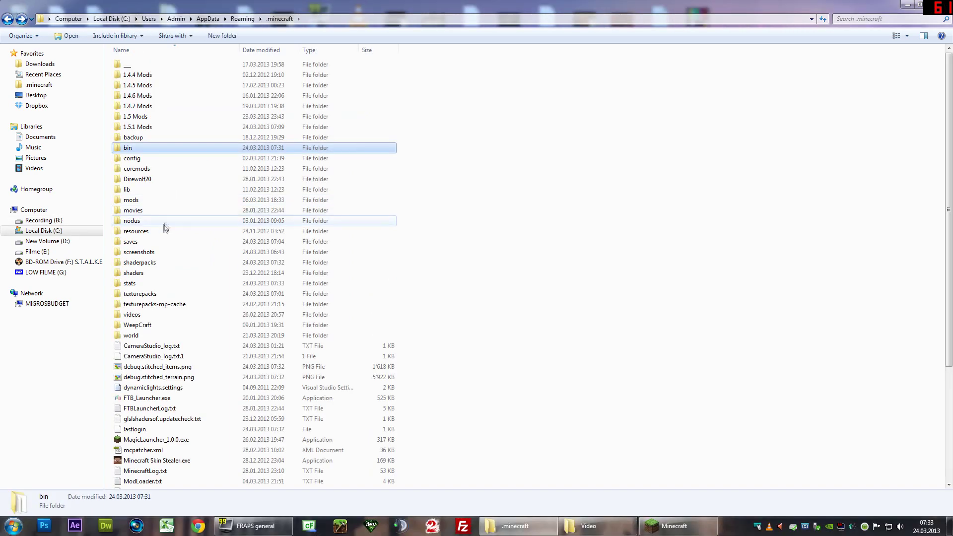
double_click(143, 262)
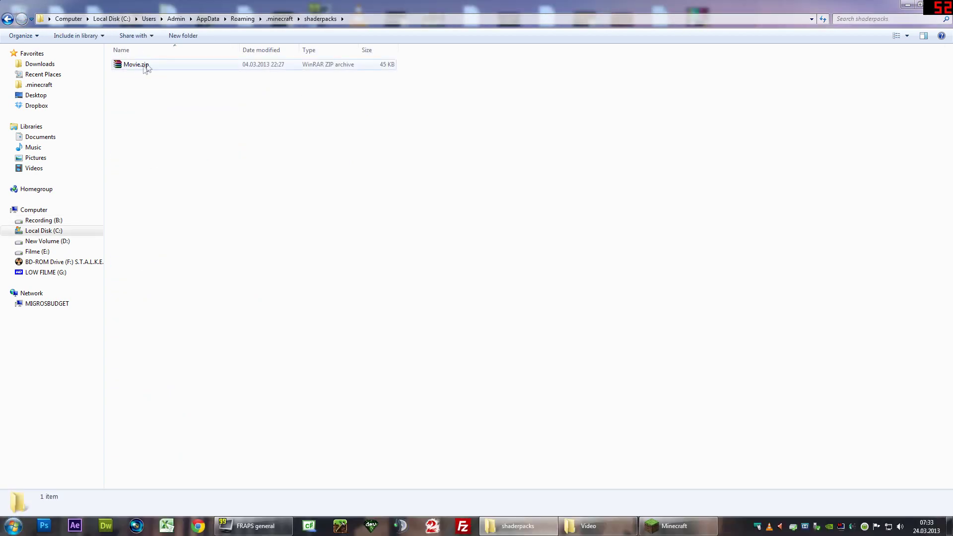
click(144, 66)
- Return to Minecraft, close the shader and options screens, and resume the game
click(675, 526)
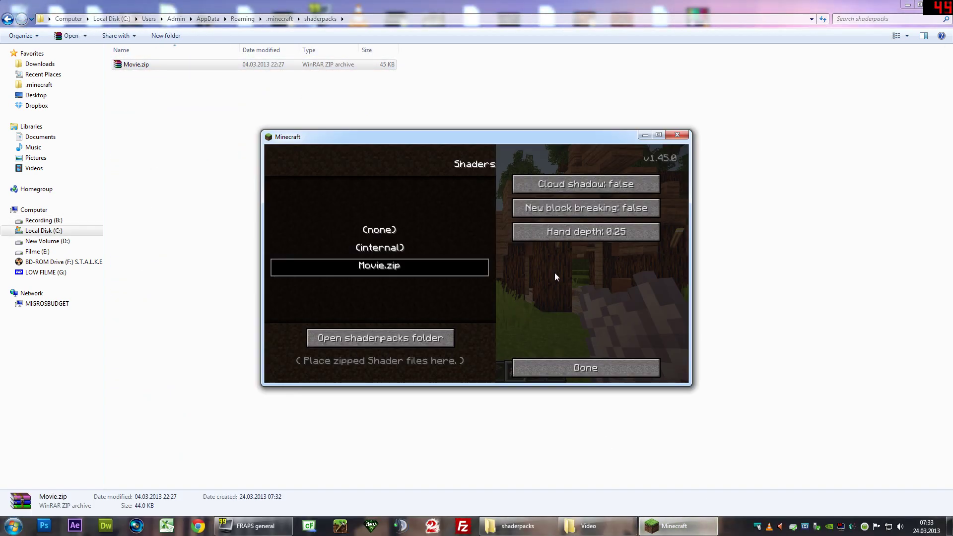
click(549, 367)
click(544, 362)
key(Escape)
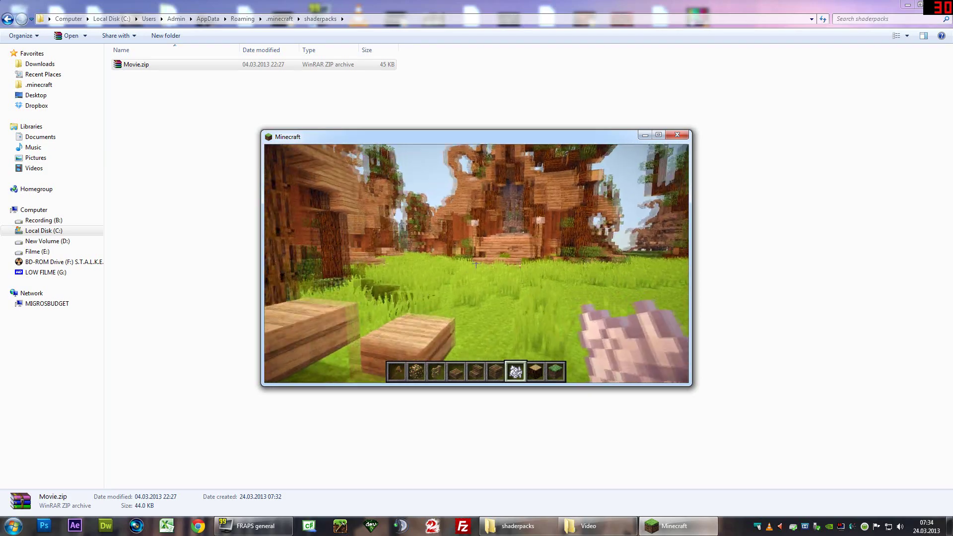
- Walk forward through the village to see Movie.zip's soft lighting and depth-of-field blur
key(w)
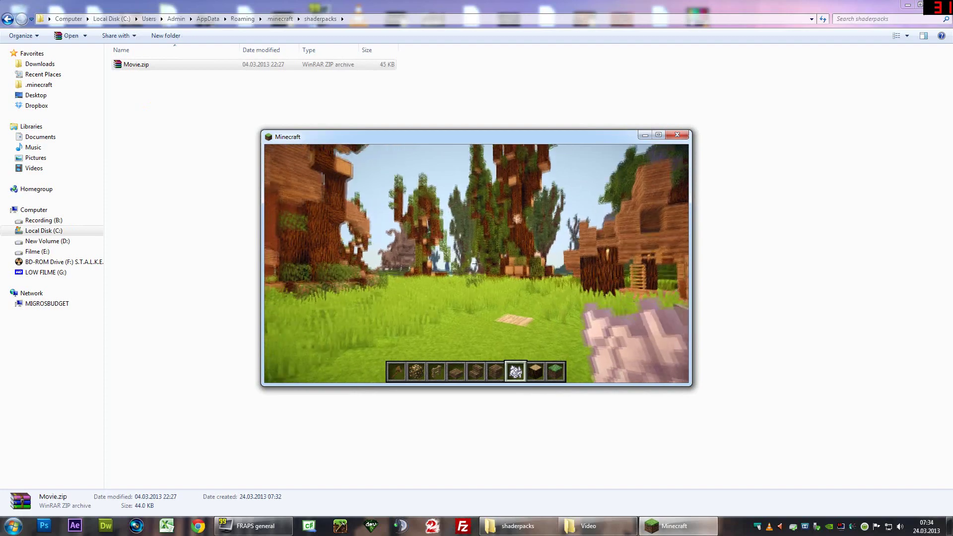